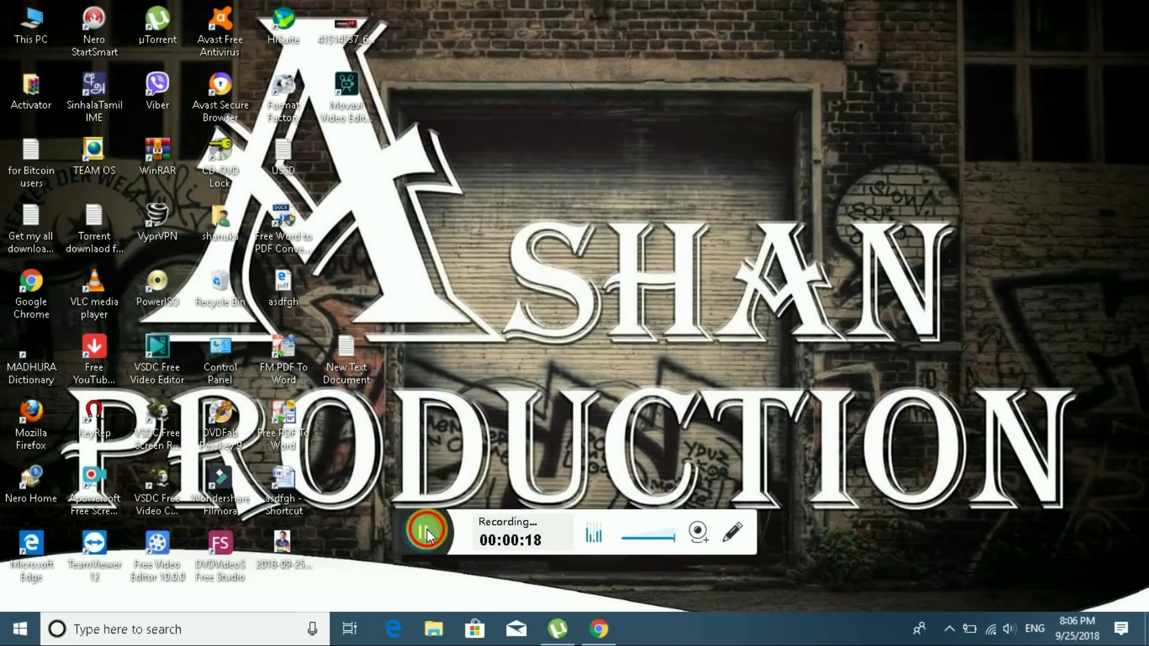
# Switch to Chrome and load fiverr.com in the new tab.
pyautogui.hotkey('alt', 'Tab')
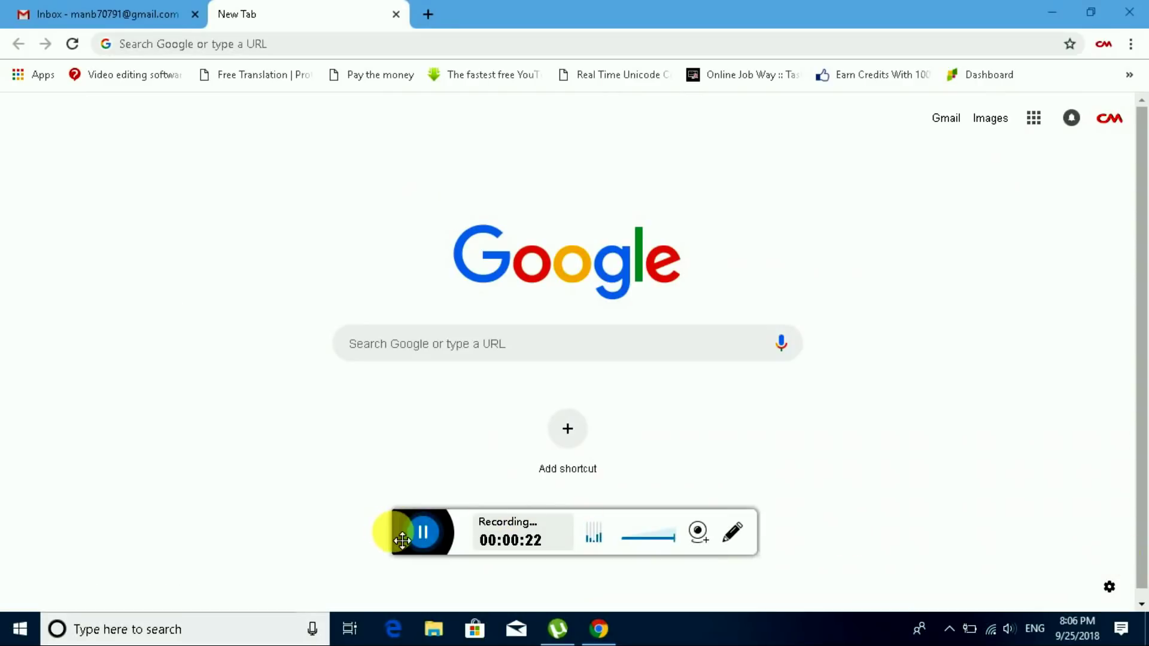
pyautogui.moveTo(392, 531); pyautogui.dragTo(1121, 571)
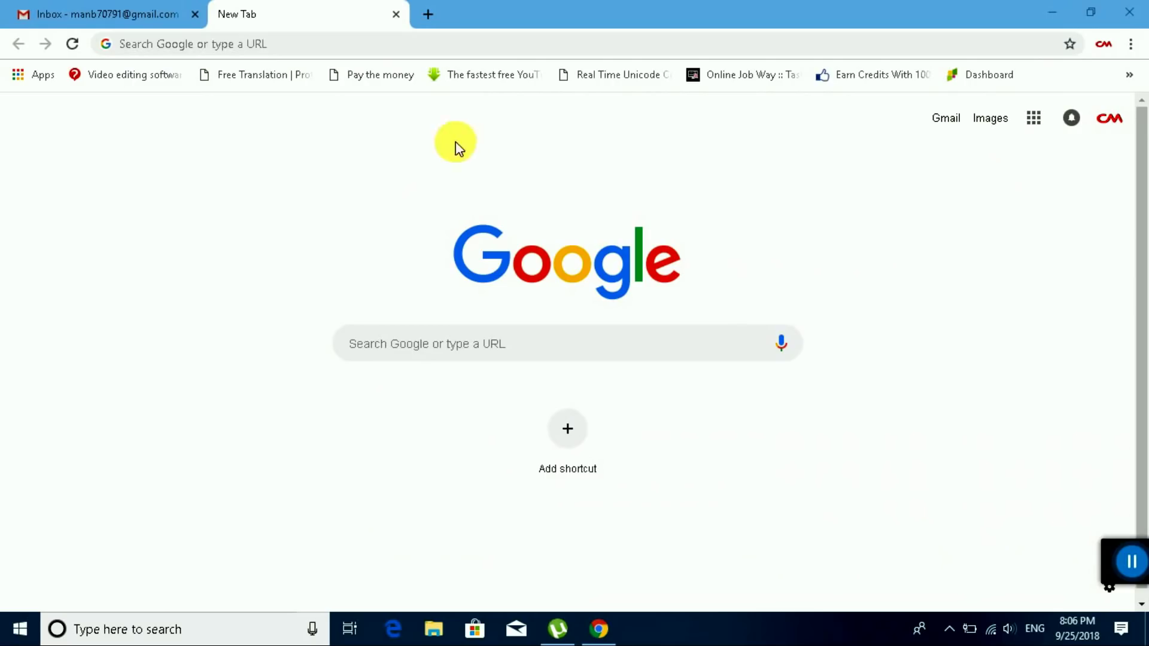
pyautogui.click(286, 47)
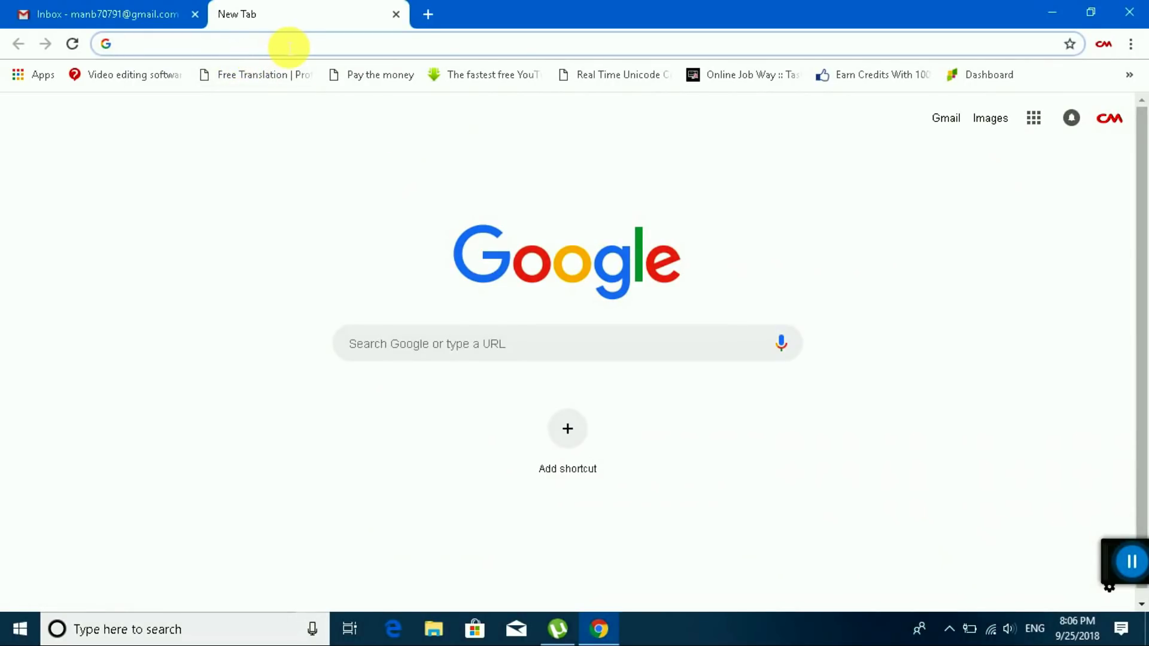
pyautogui.write('five')
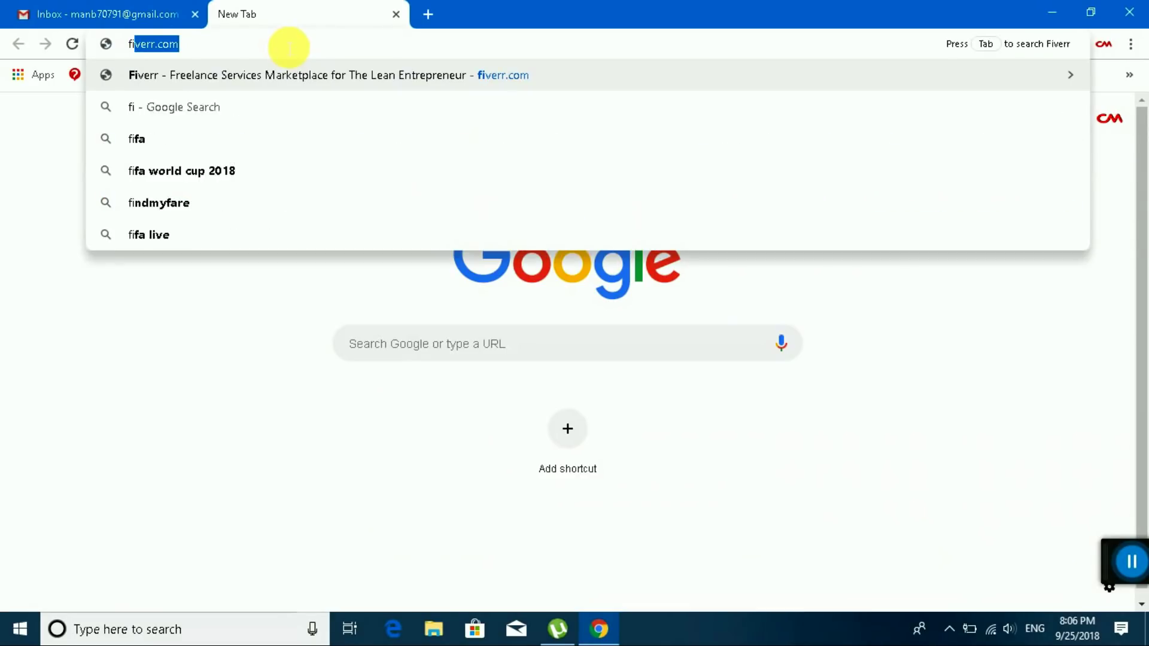
pyautogui.write('rr.')
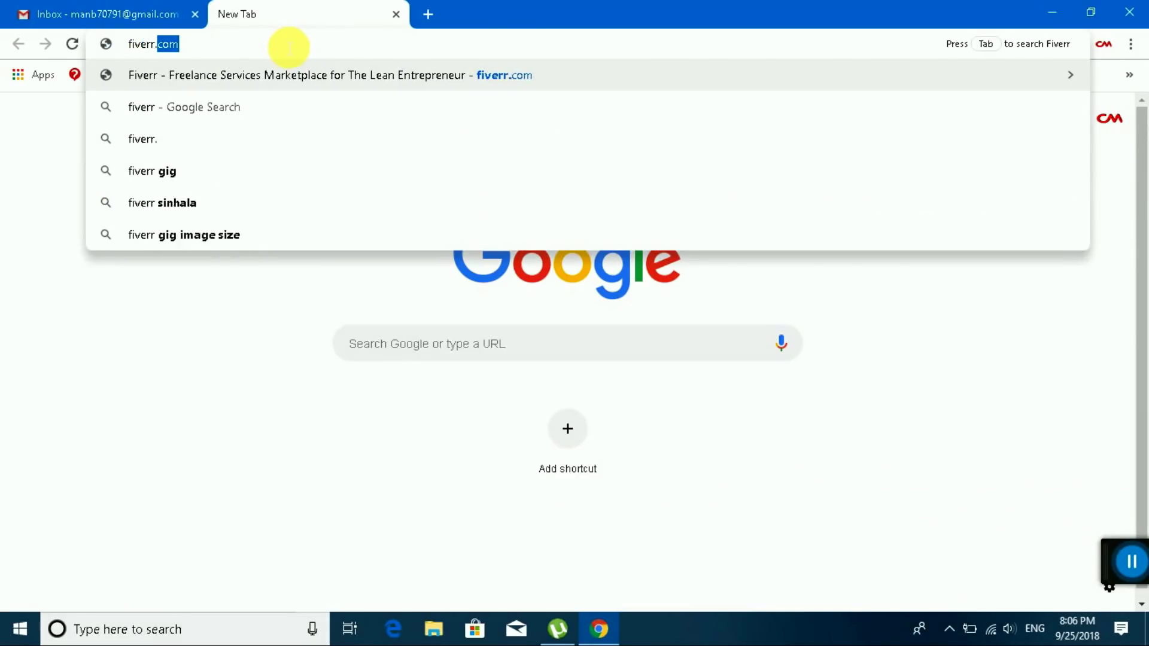
pyautogui.write('com')
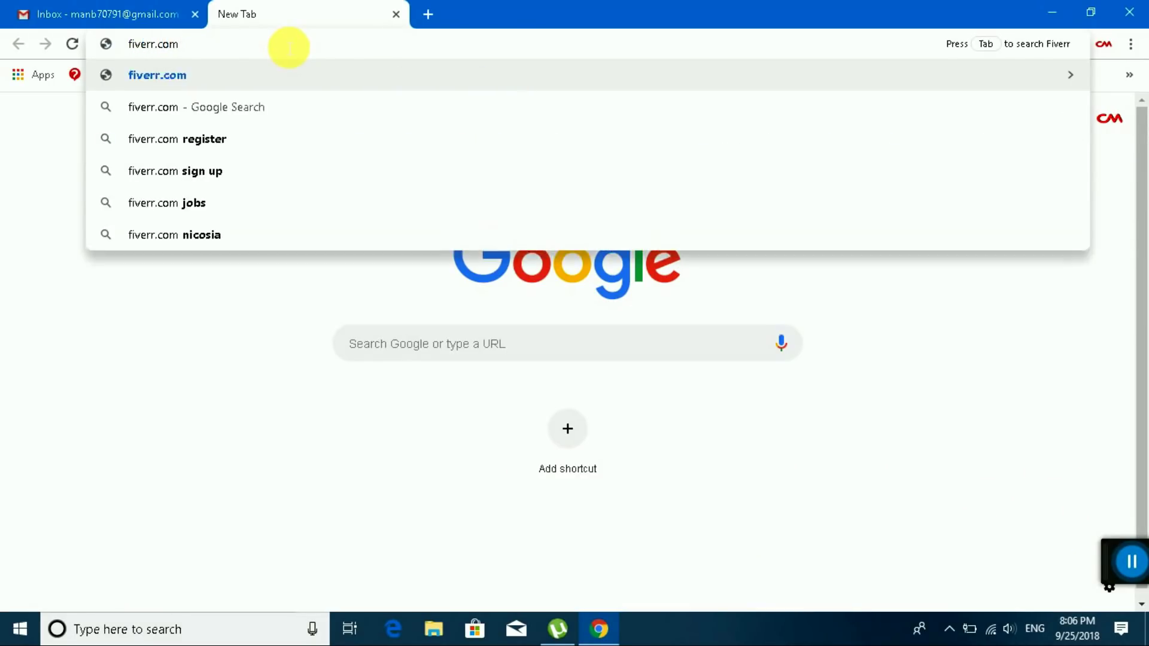
pyautogui.press('Return')
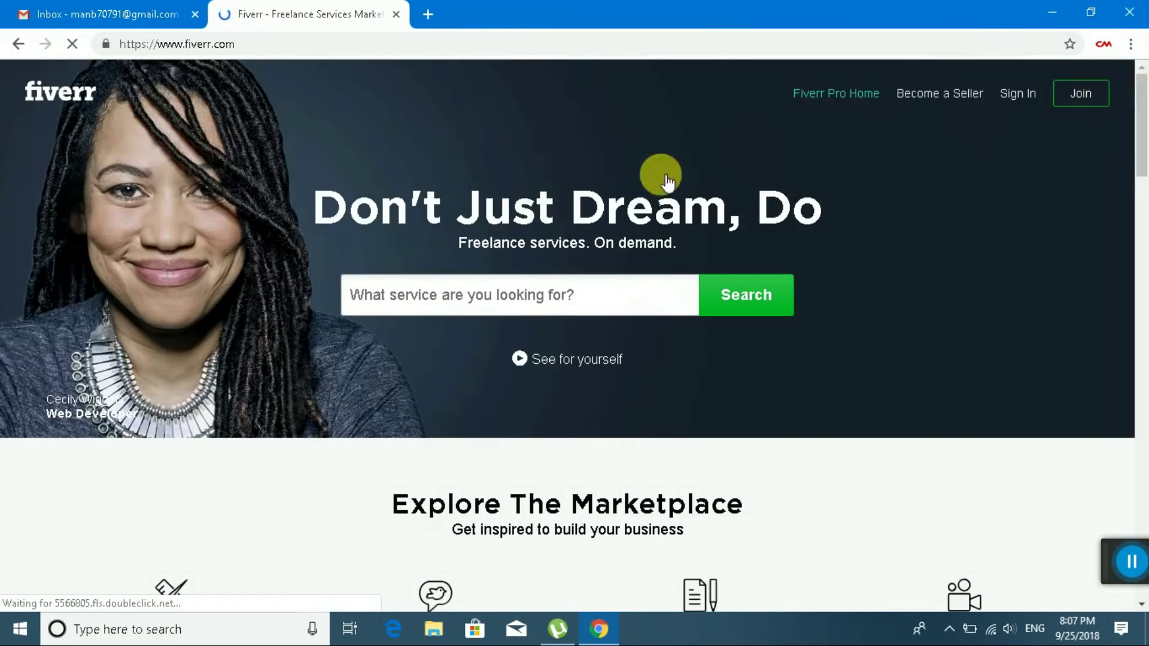
# Scroll down through the Fiverr homepage and back up toward the top.
pyautogui.scroll(-4, 430, 269)
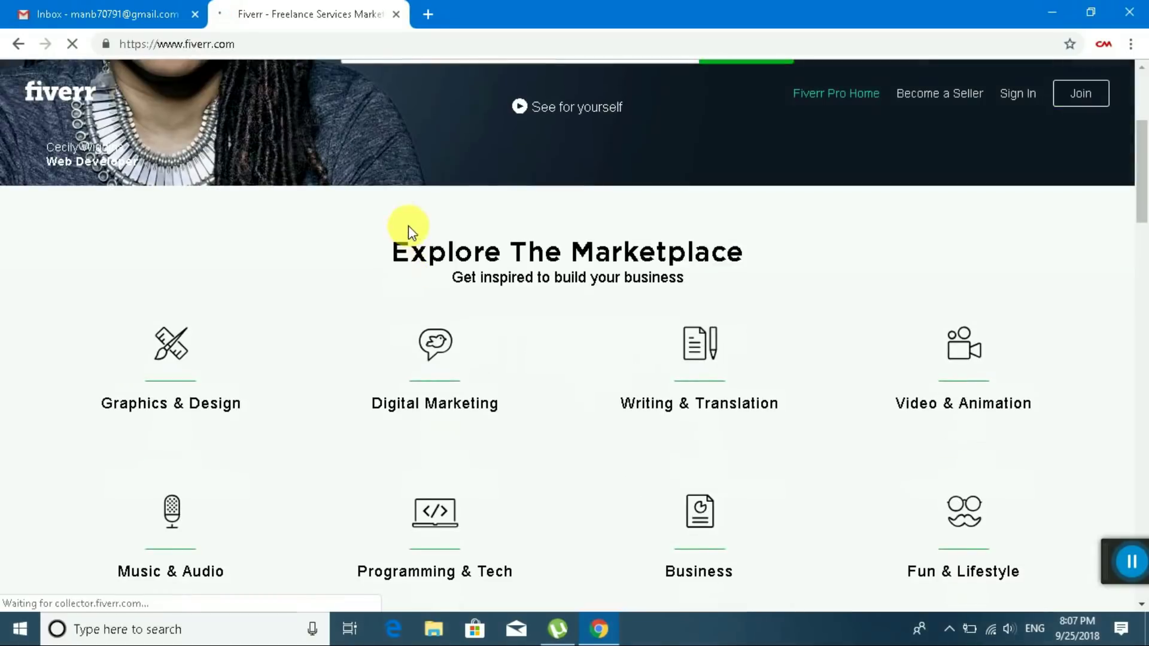
pyautogui.scroll(-12, 473, 282)
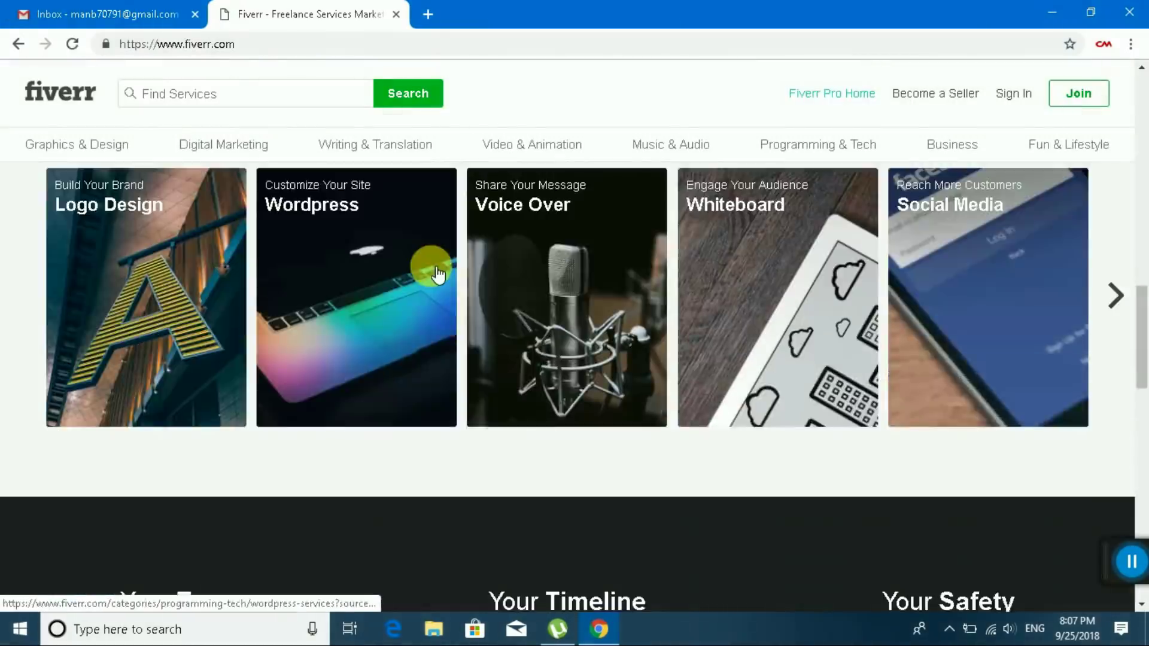
pyautogui.scroll(-5, 435, 270)
pyautogui.scroll(-12, 433, 273)
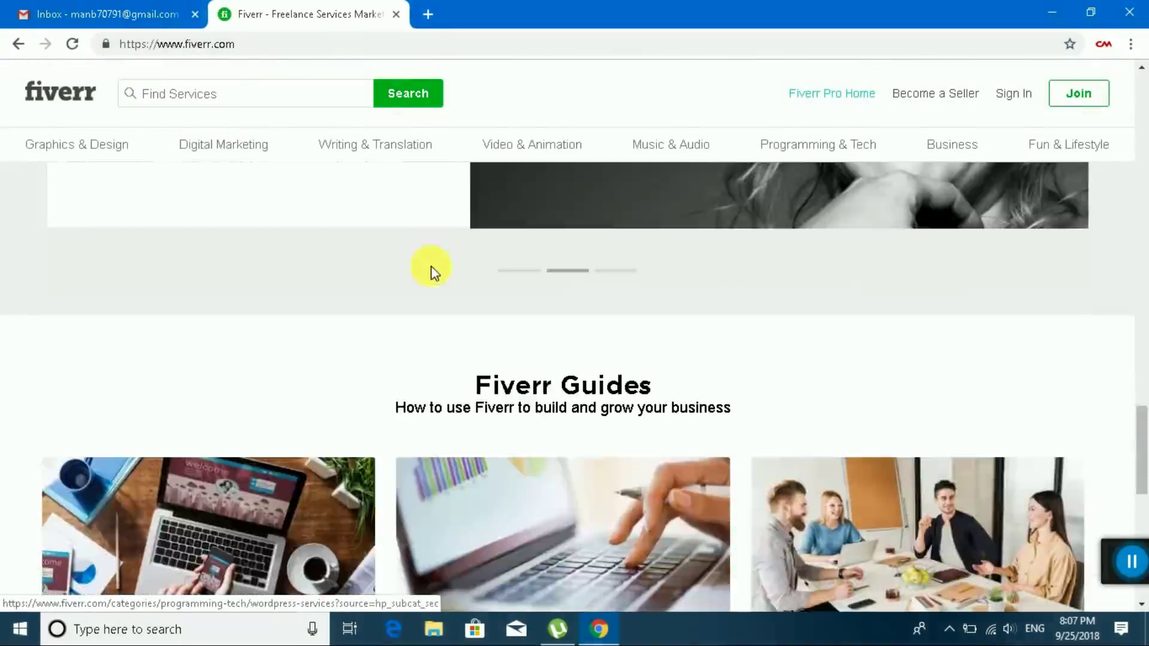
pyautogui.scroll(-3, 431, 270)
pyautogui.scroll(12, 430, 269)
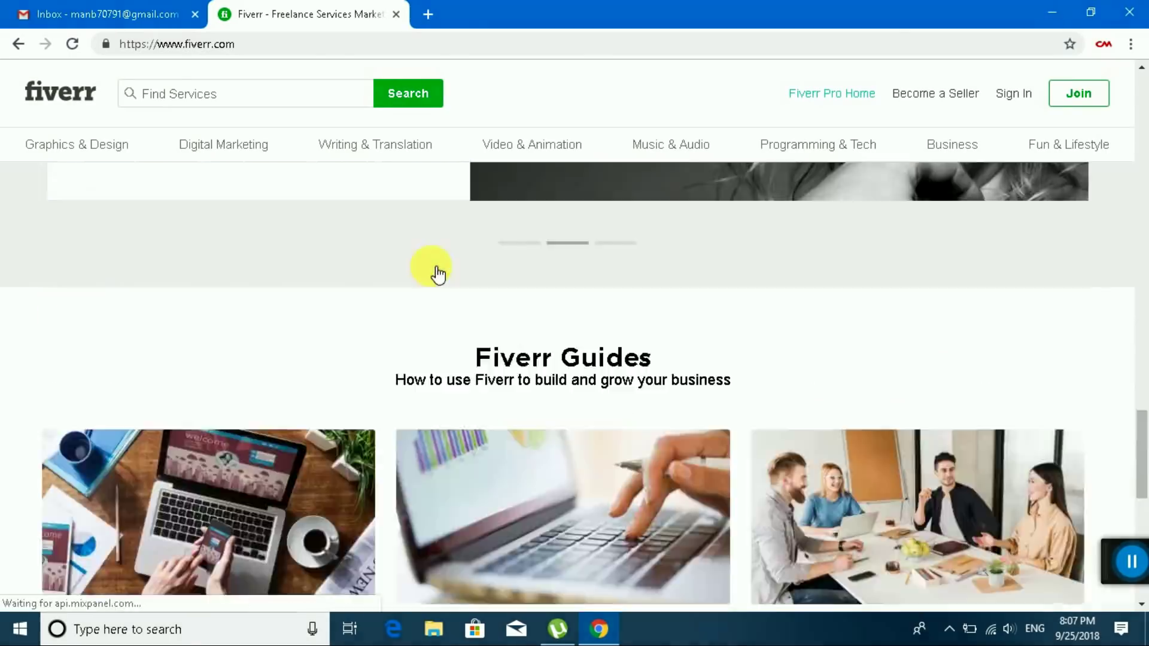
pyautogui.scroll(15, 431, 269)
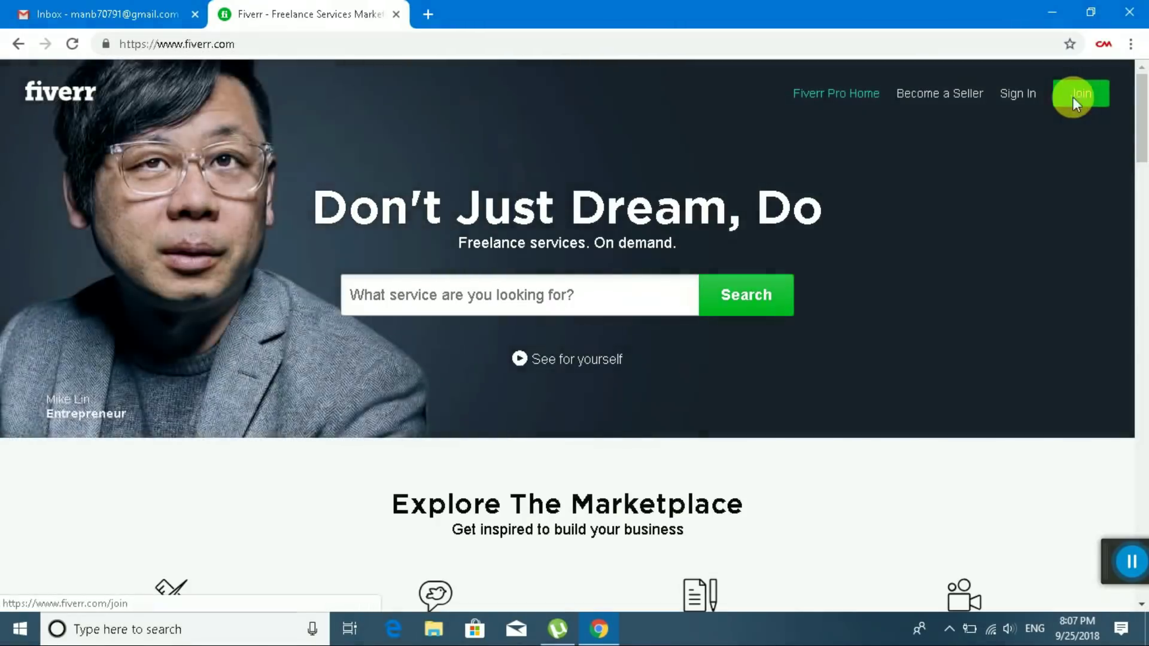
# Open the Join form, then copy the signed-in Gmail account's email address.
pyautogui.click(1080, 96)
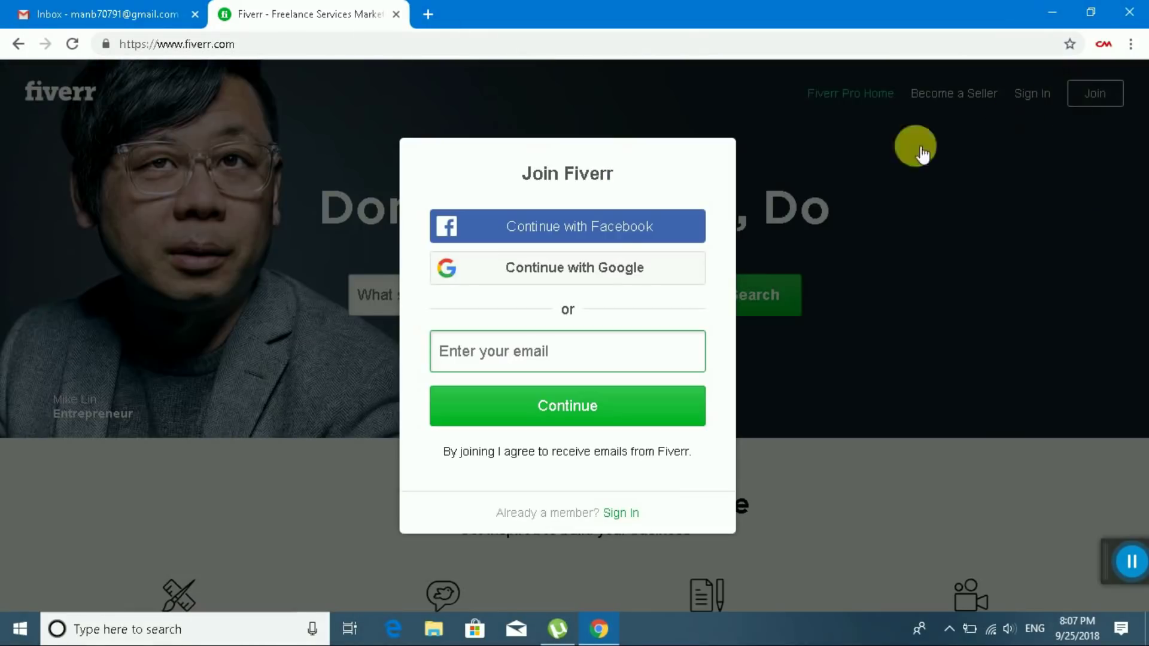
pyautogui.click(99, 15)
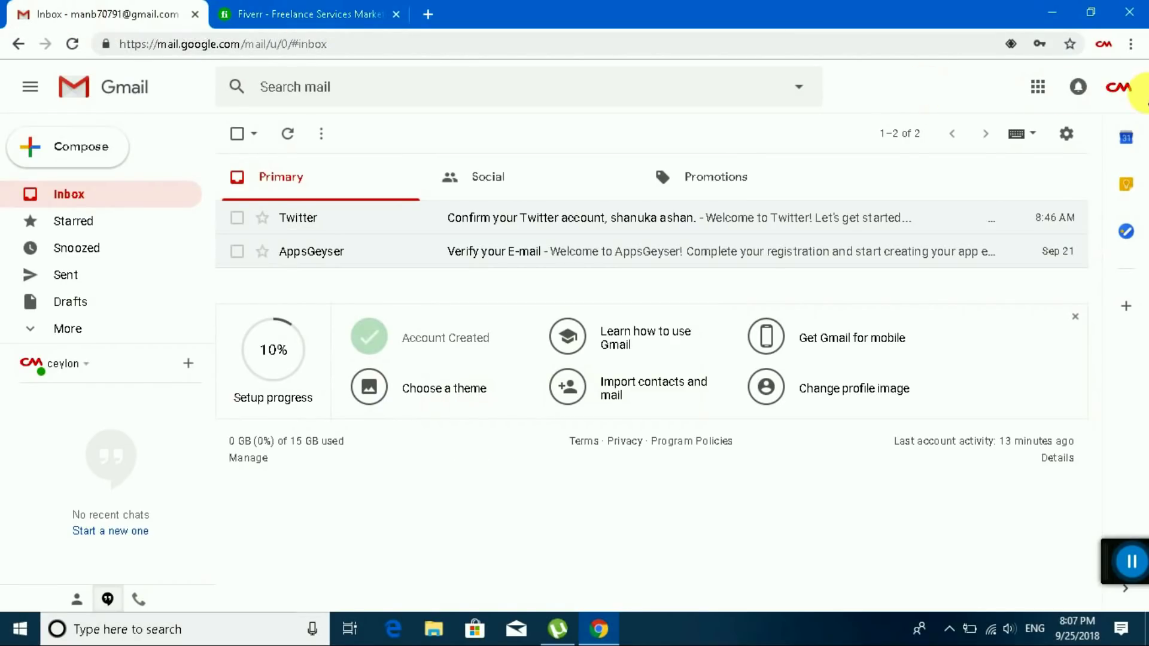
pyautogui.click(1118, 87)
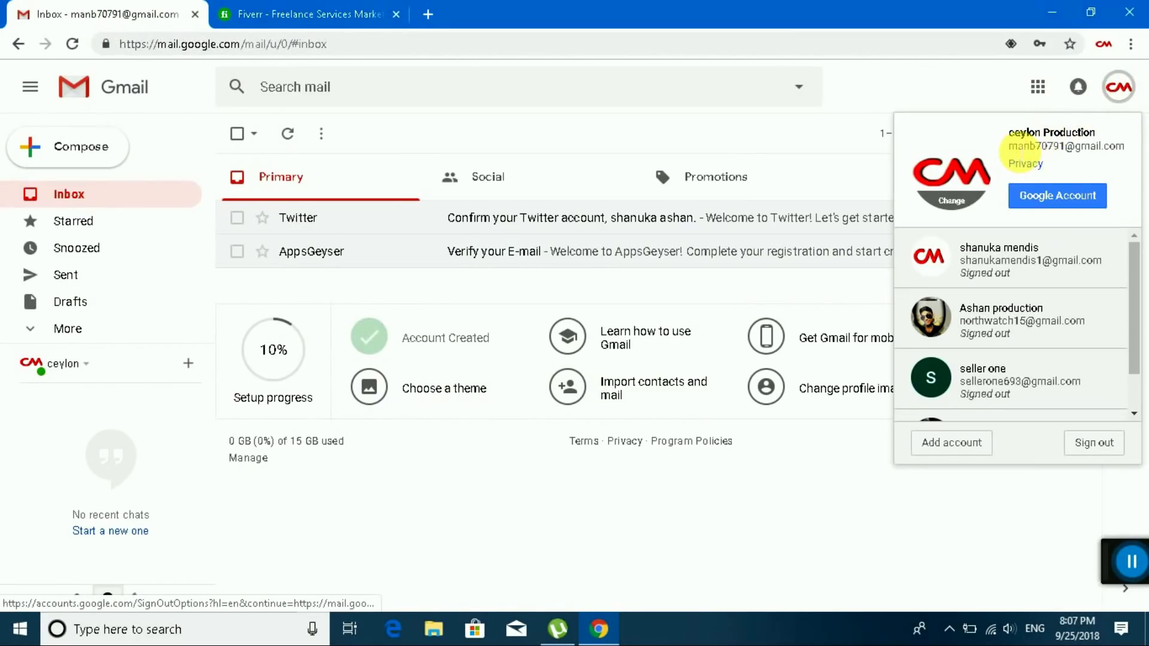
pyautogui.moveTo(1015, 158); pyautogui.dragTo(1118, 150)
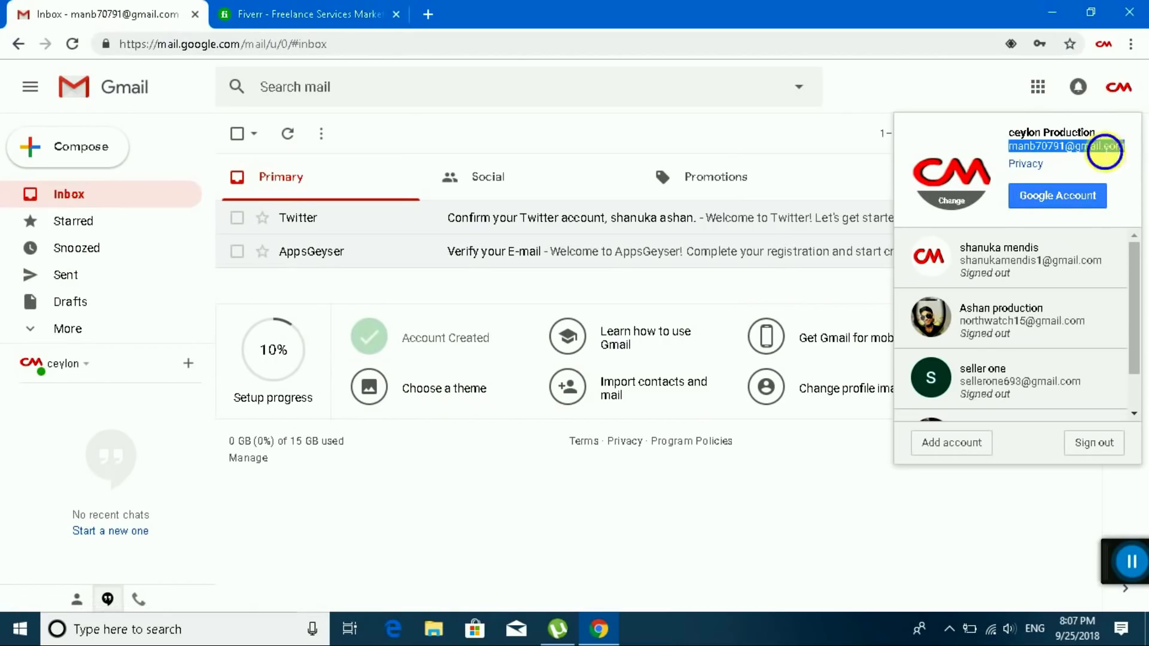
pyautogui.rightClick(1112, 151)
pyautogui.click(1110, 155)
pyautogui.click(1114, 154)
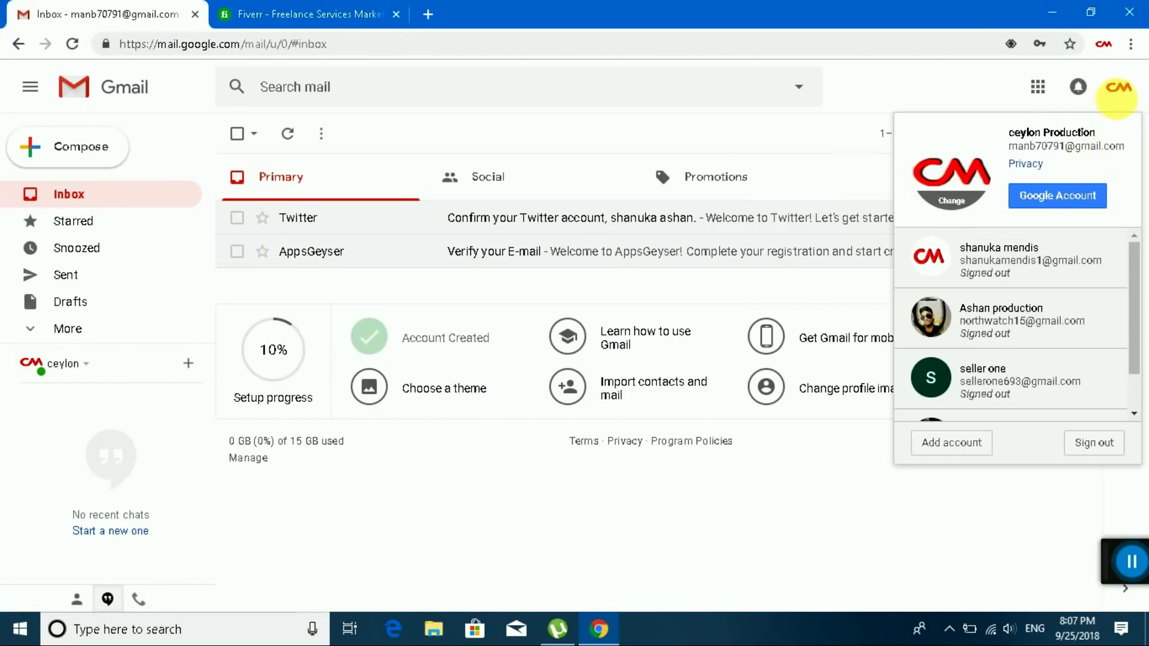
pyautogui.click(1116, 87)
# Paste the copied Gmail address into the Join Fiverr email field and continue.
pyautogui.click(328, 12)
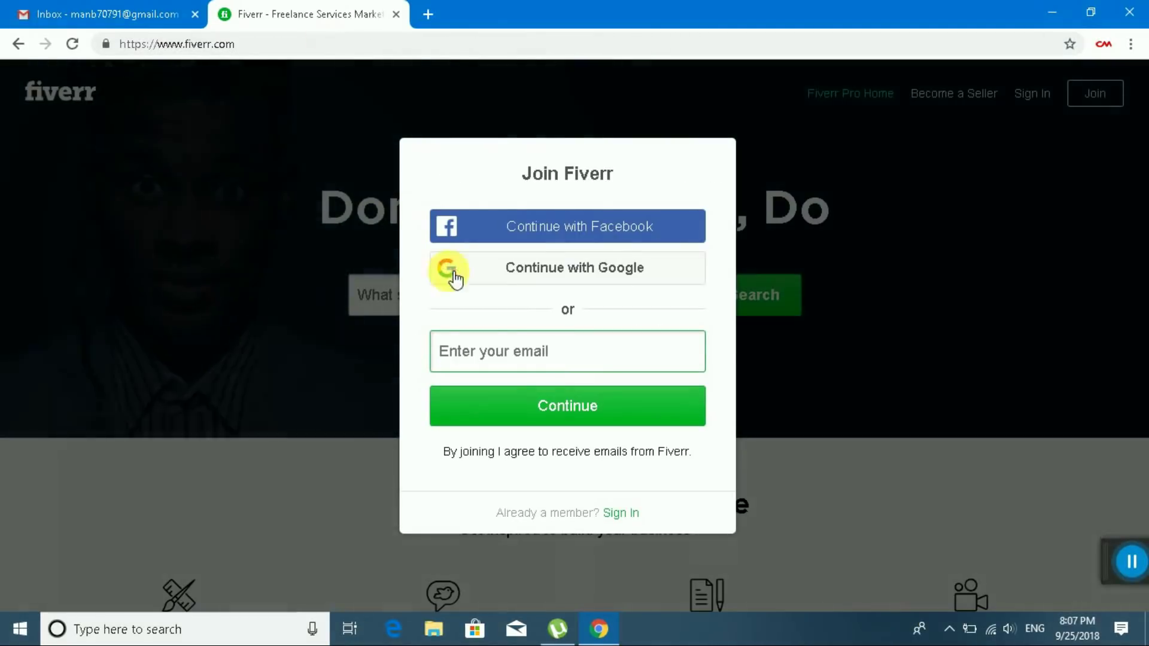
pyautogui.click(512, 352)
pyautogui.rightClick(509, 354)
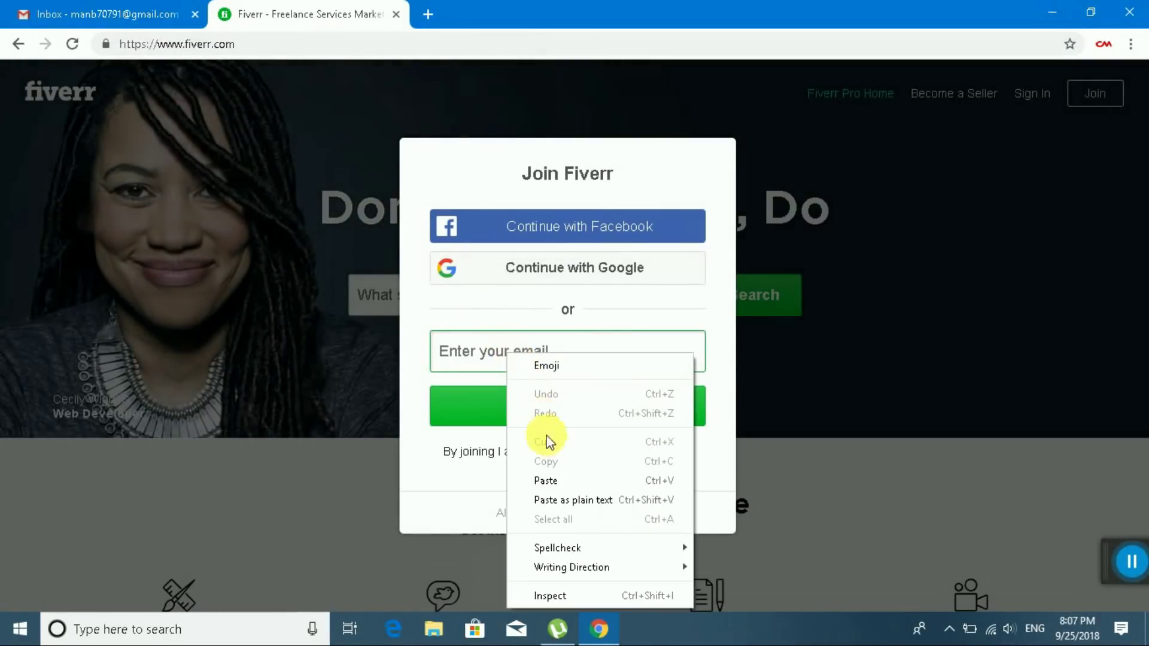
pyautogui.click(545, 480)
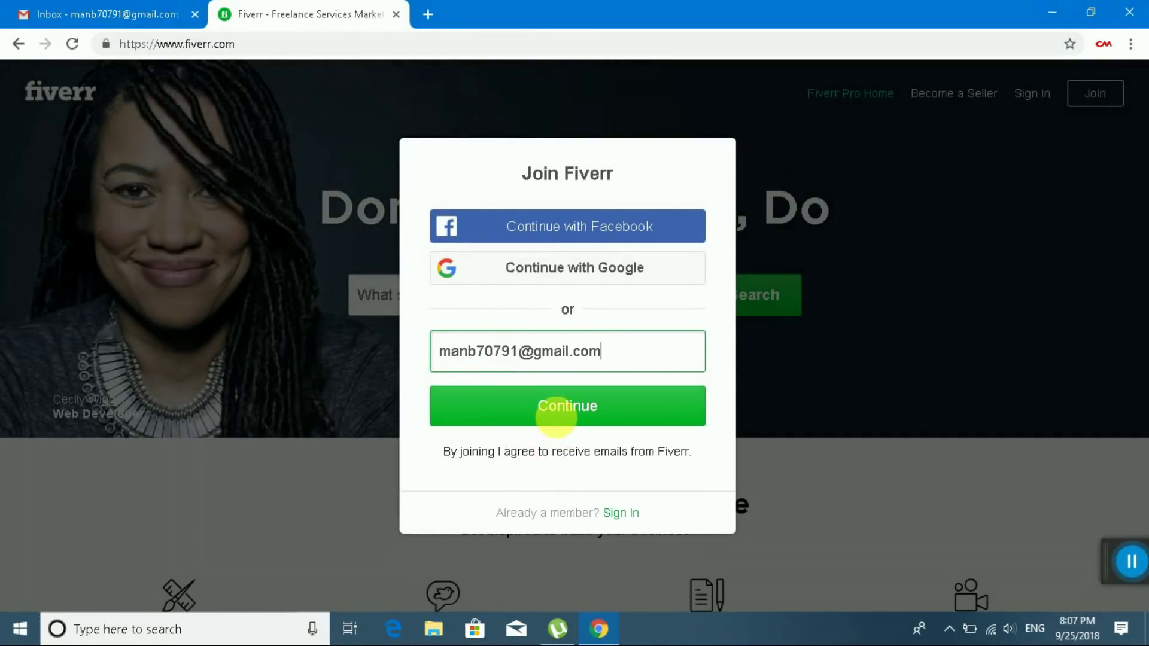
pyautogui.click(564, 416)
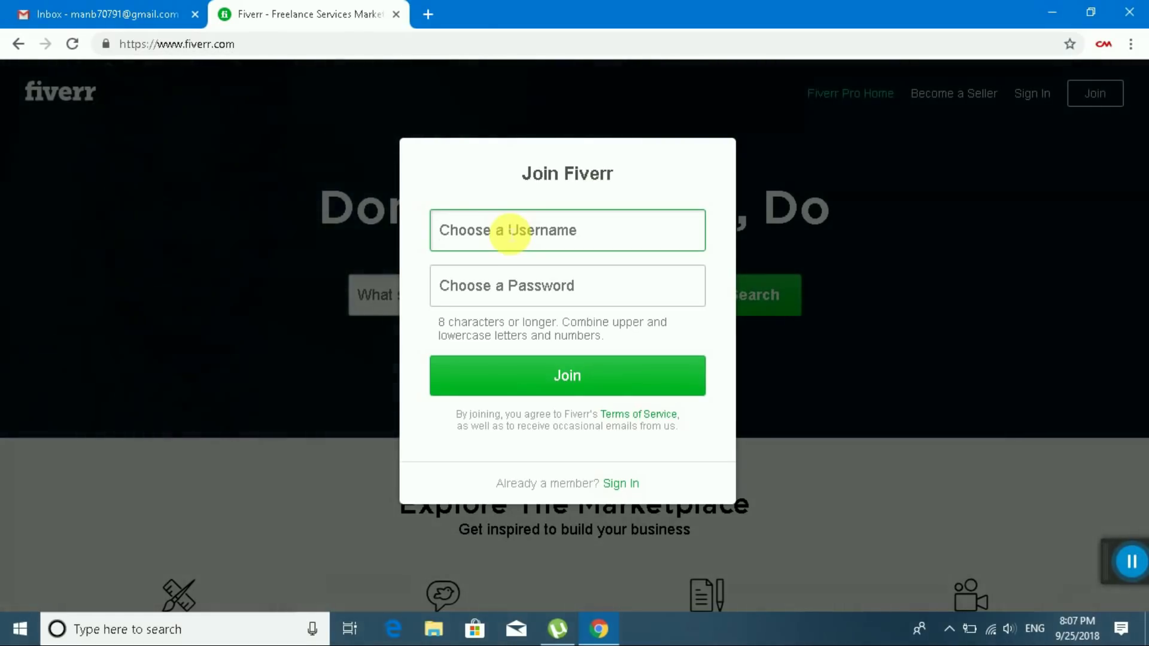
# Enter the username 'translator', then edit it with 'mendis' until it shows as available.
pyautogui.write('tra')
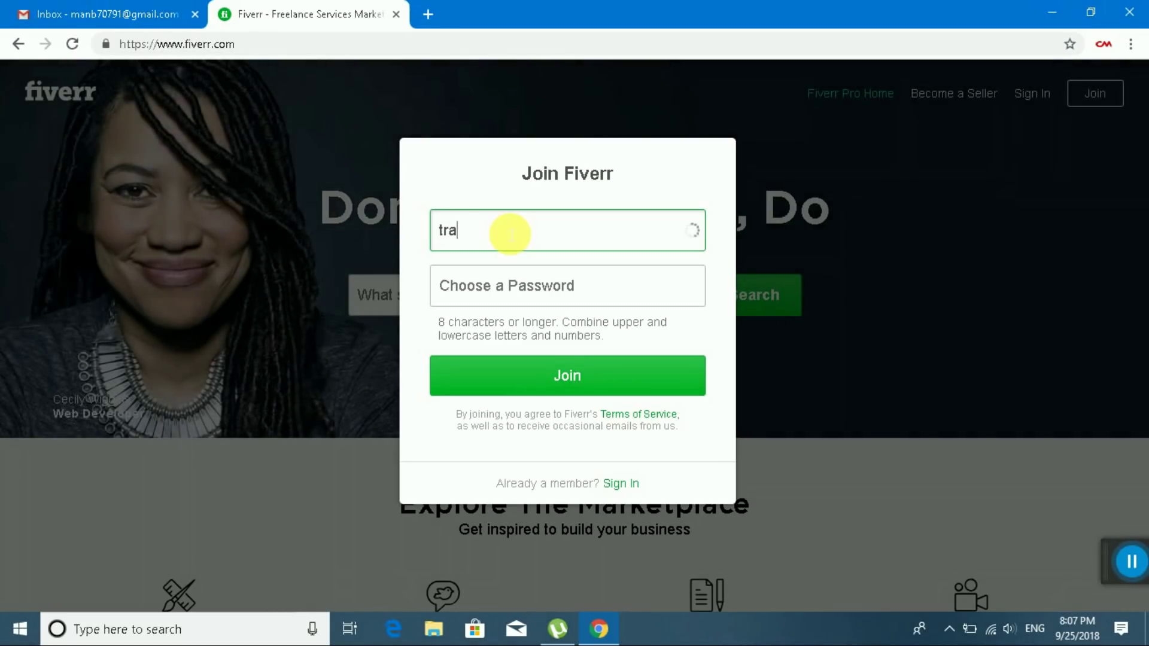
pyautogui.write('nslat')
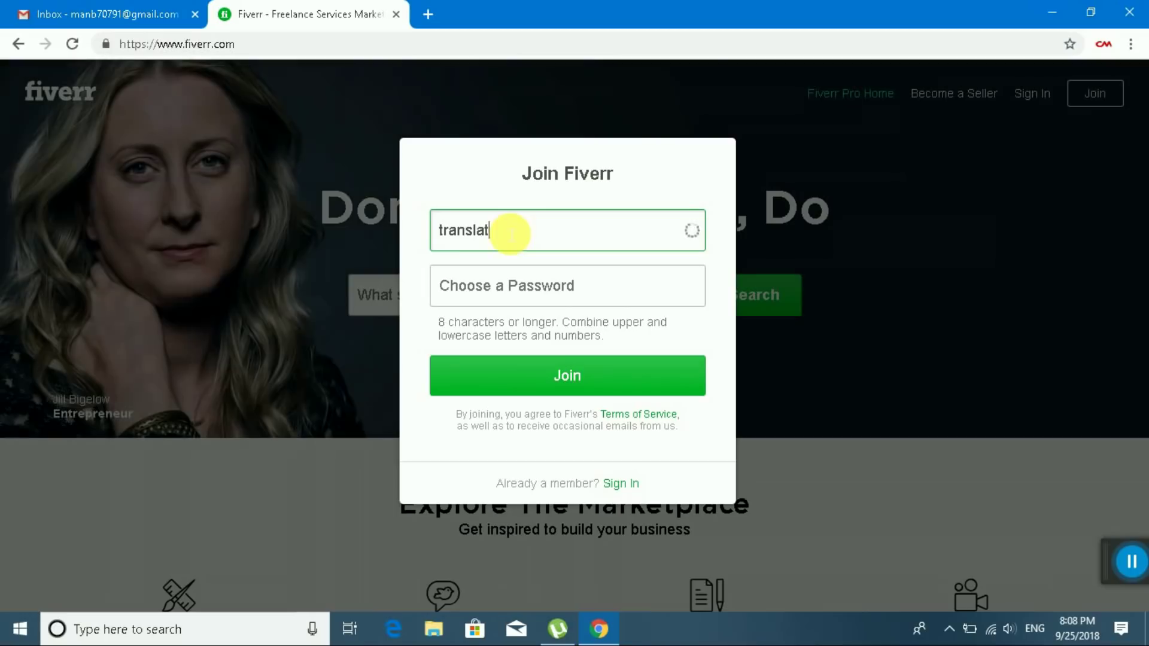
pyautogui.write('or1')
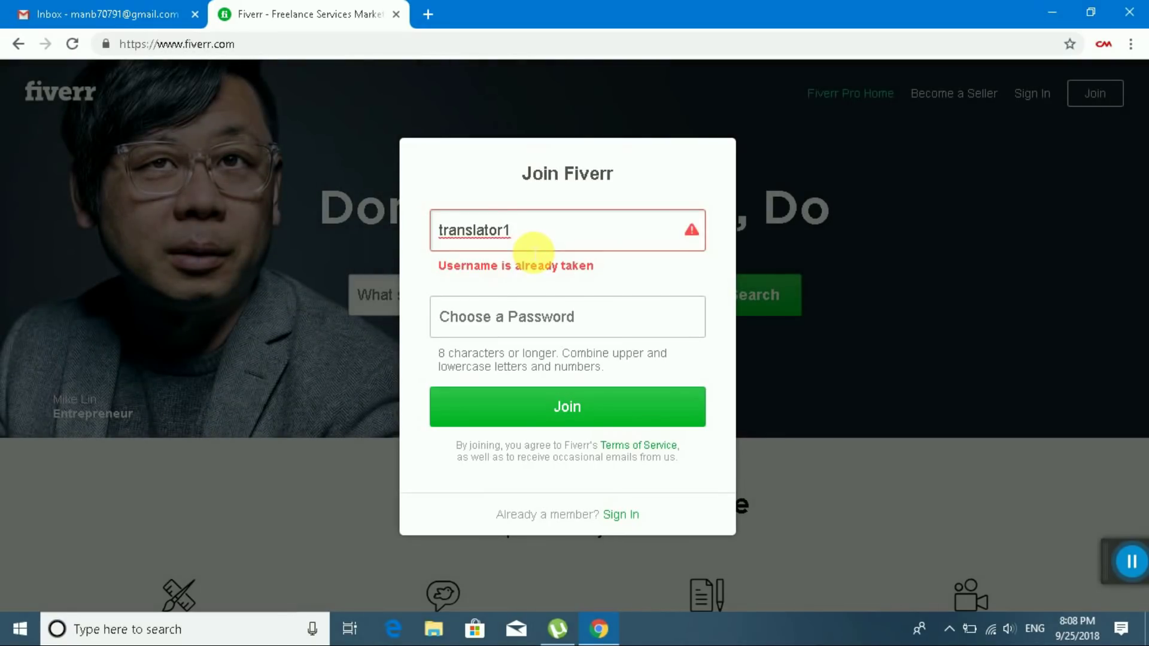
pyautogui.press('BackSpace')
pyautogui.press('BackSpace')
pyautogui.press('BackSpace')
pyautogui.press('BackSpace')
pyautogui.press('BackSpace')
pyautogui.press('BackSpace')
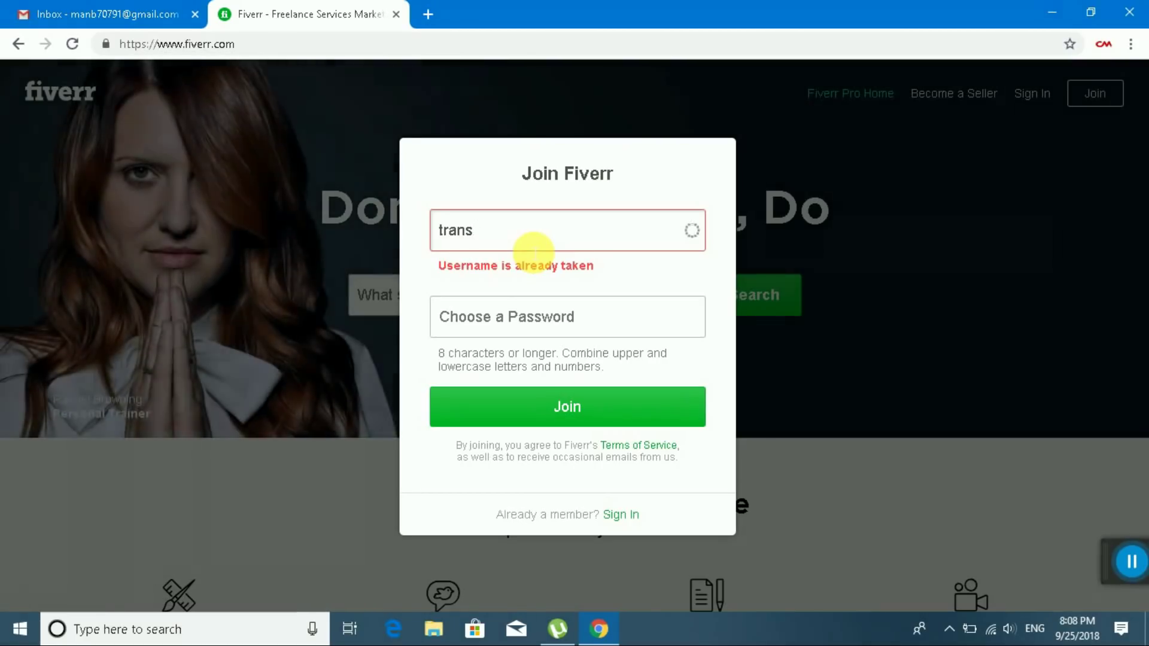
pyautogui.press('BackSpace')
pyautogui.write('m')
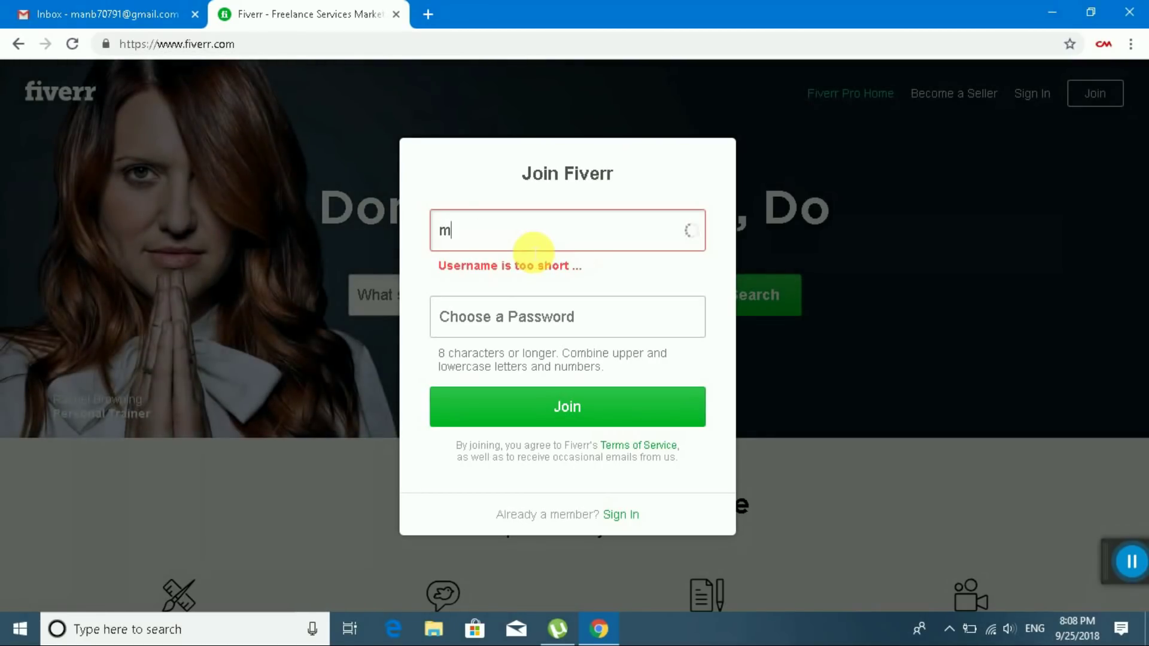
pyautogui.write('endisss')
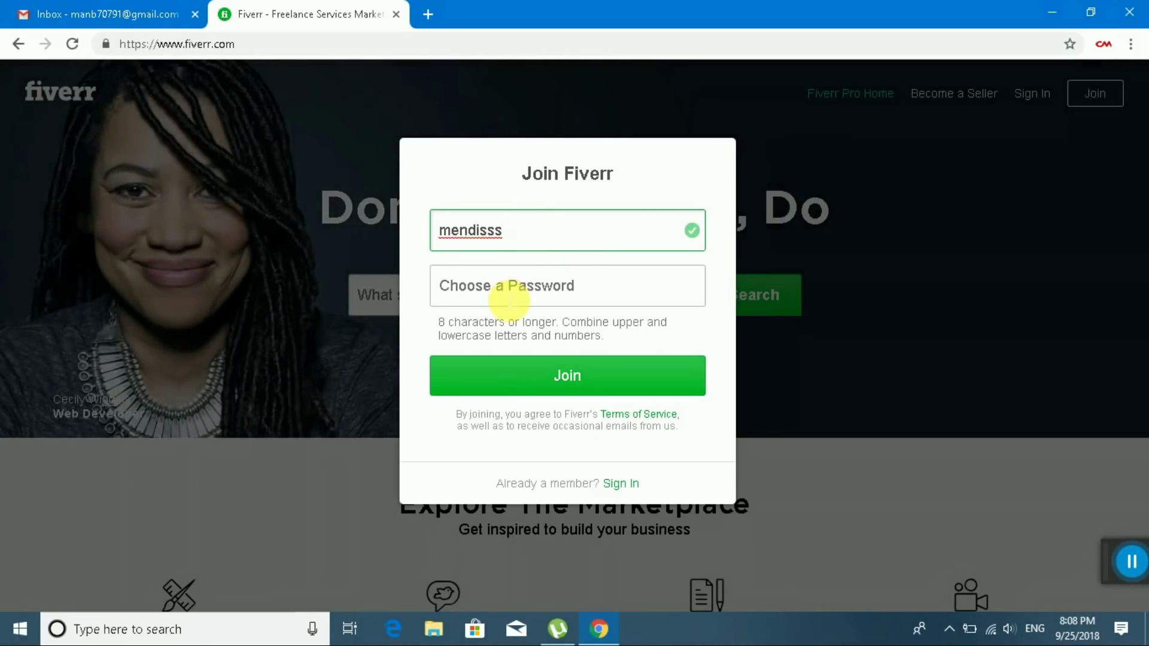
# Enter a nine-character password and submit the Join form.
pyautogui.click(506, 293)
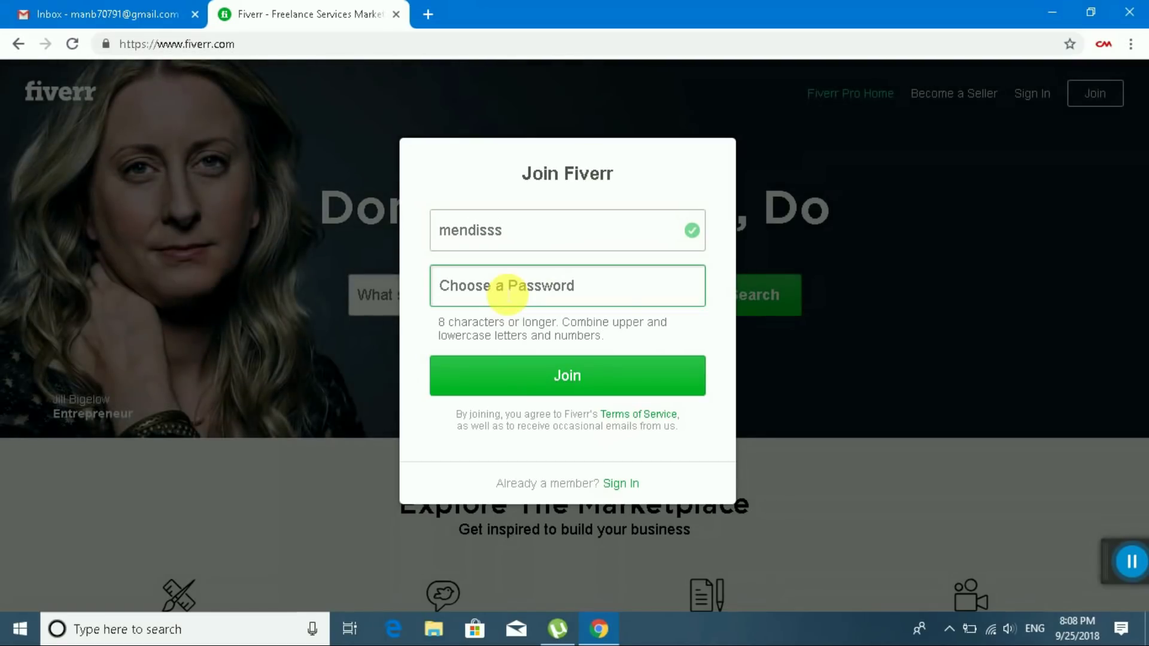
pyautogui.write('••••')
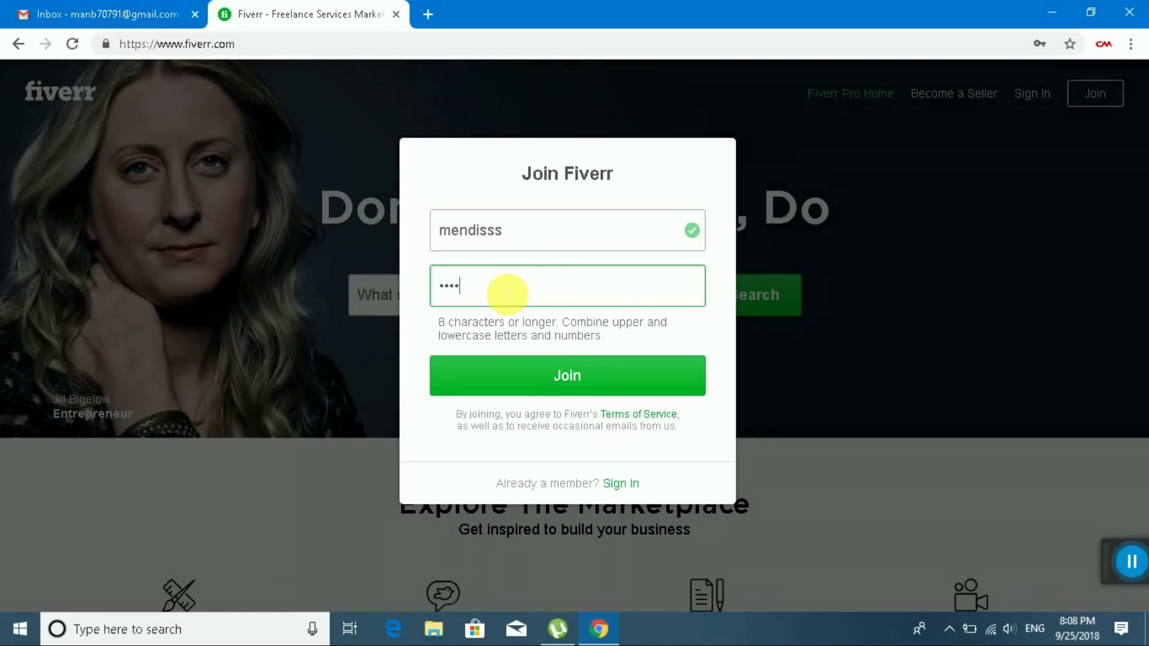
pyautogui.write('•••••')
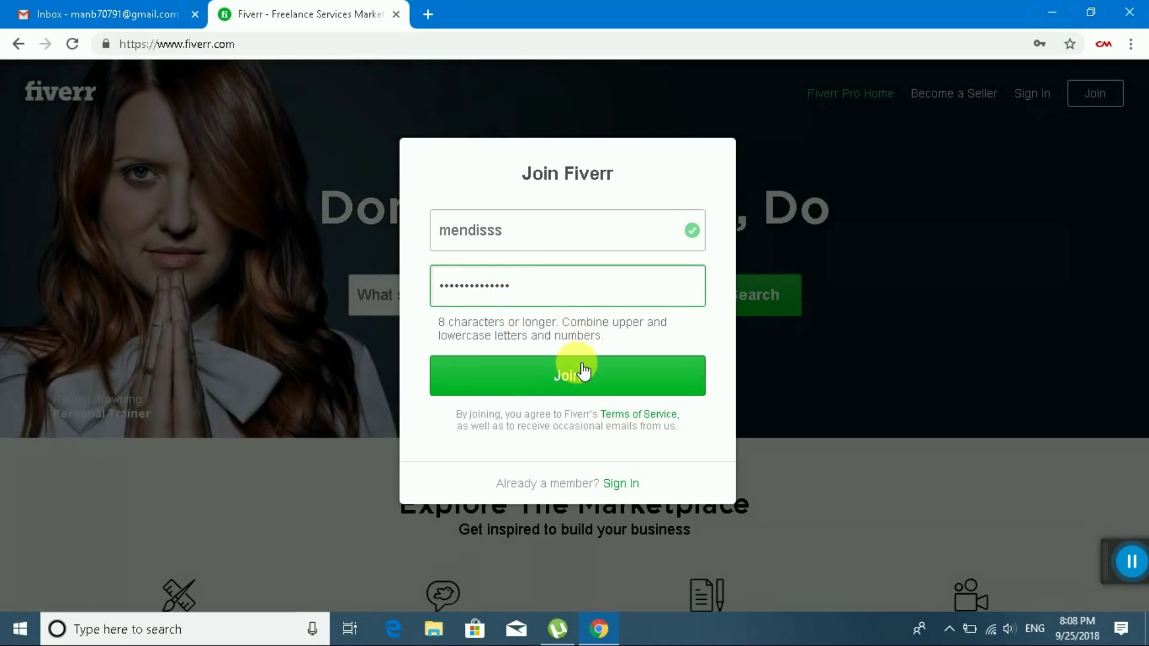
pyautogui.click(583, 371)
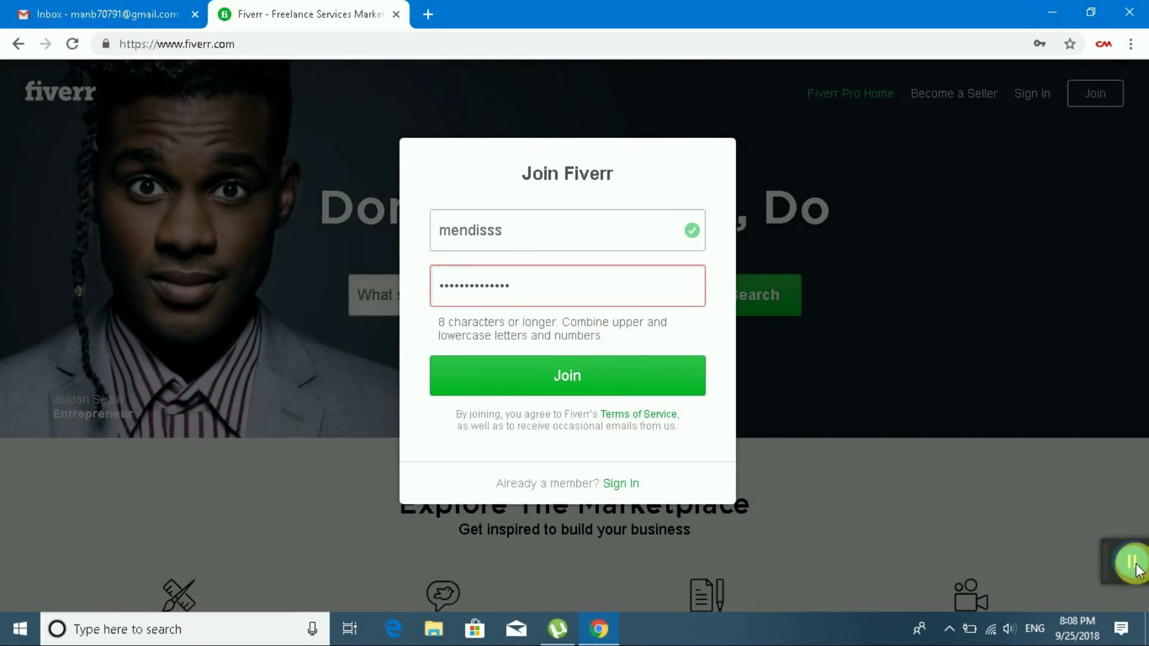
# Replace the rejected password with a longer one and submit the form again.
pyautogui.moveTo(1128, 560)
pyautogui.mouseDown()
pyautogui.moveTo(391, 538)
pyautogui.moveTo(1038, 546)
pyautogui.moveTo(1123, 568)
pyautogui.mouseUp()
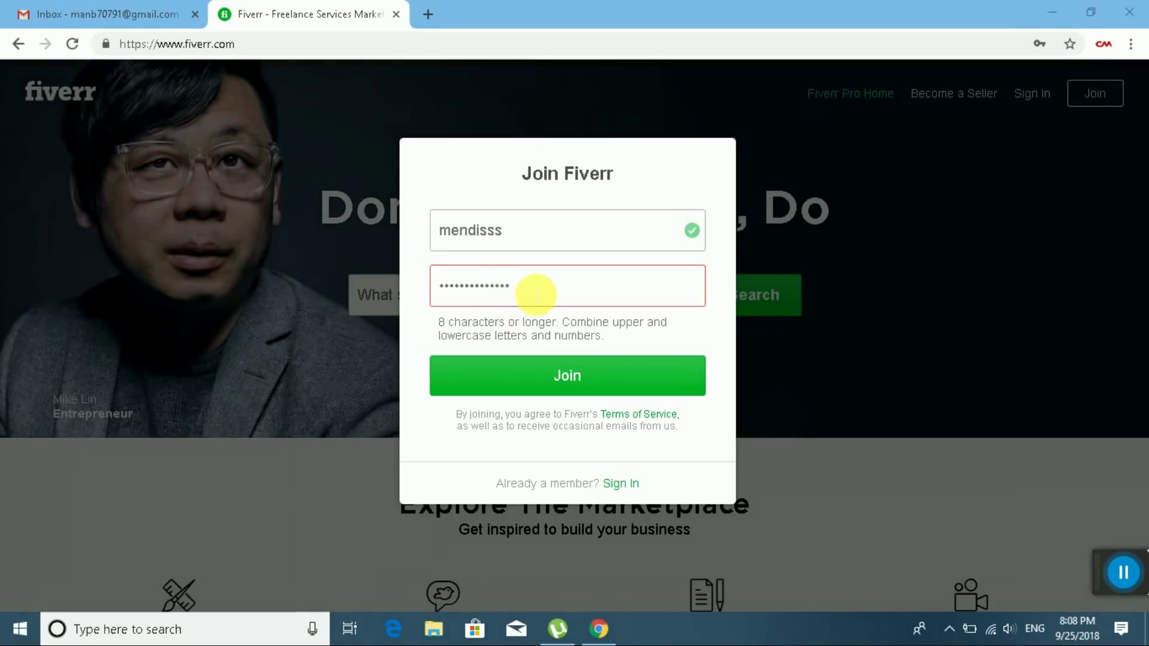
pyautogui.moveTo(530, 292); pyautogui.dragTo(426, 285)
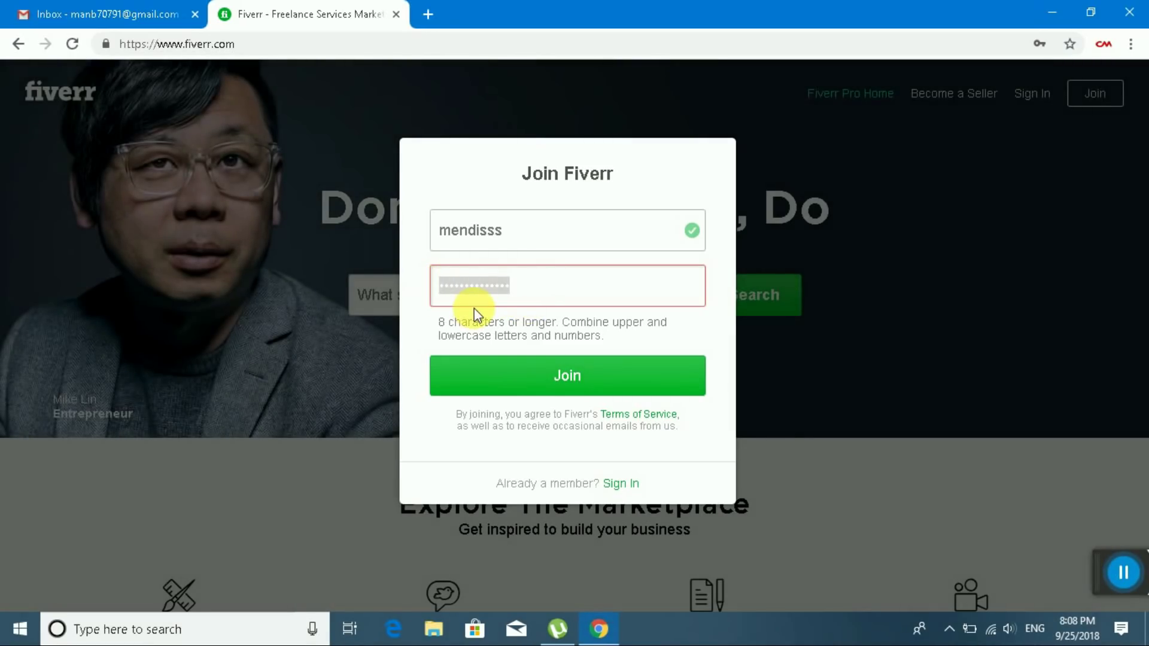
pyautogui.press('BackSpace')
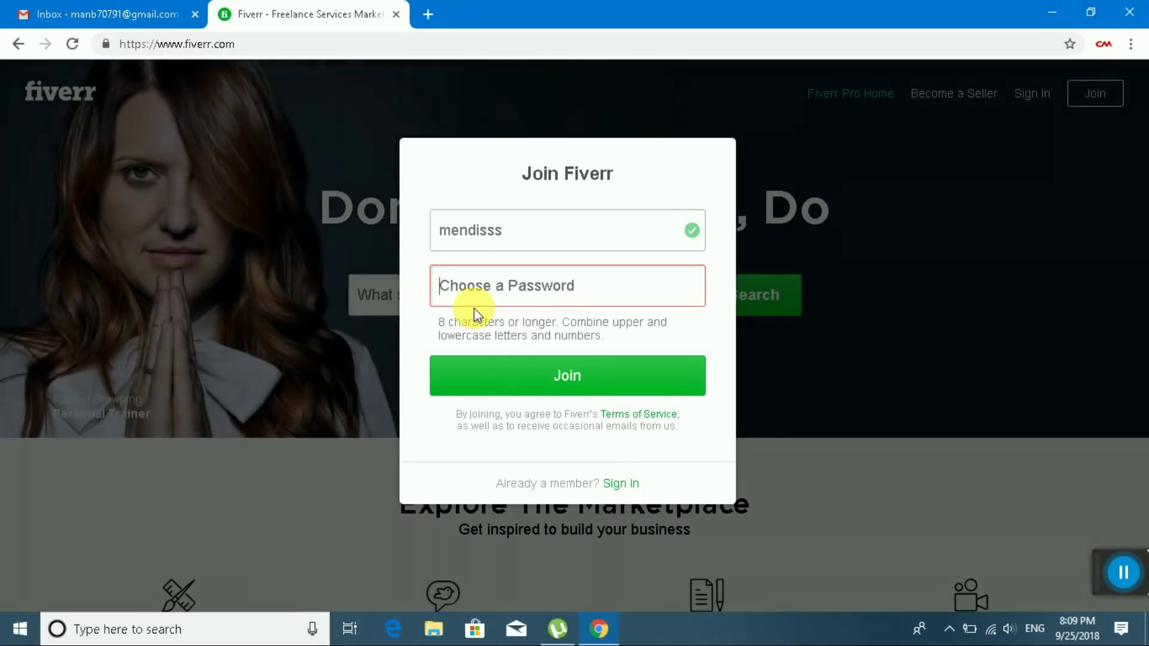
pyautogui.write('•')
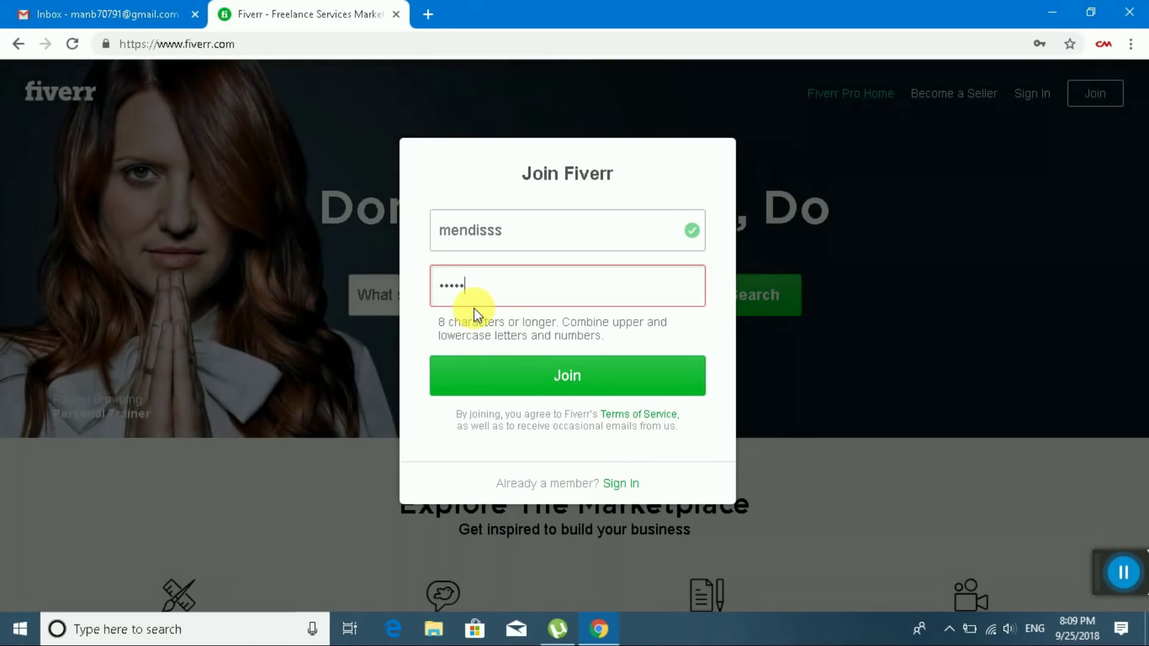
pyautogui.write('••••••••••••')
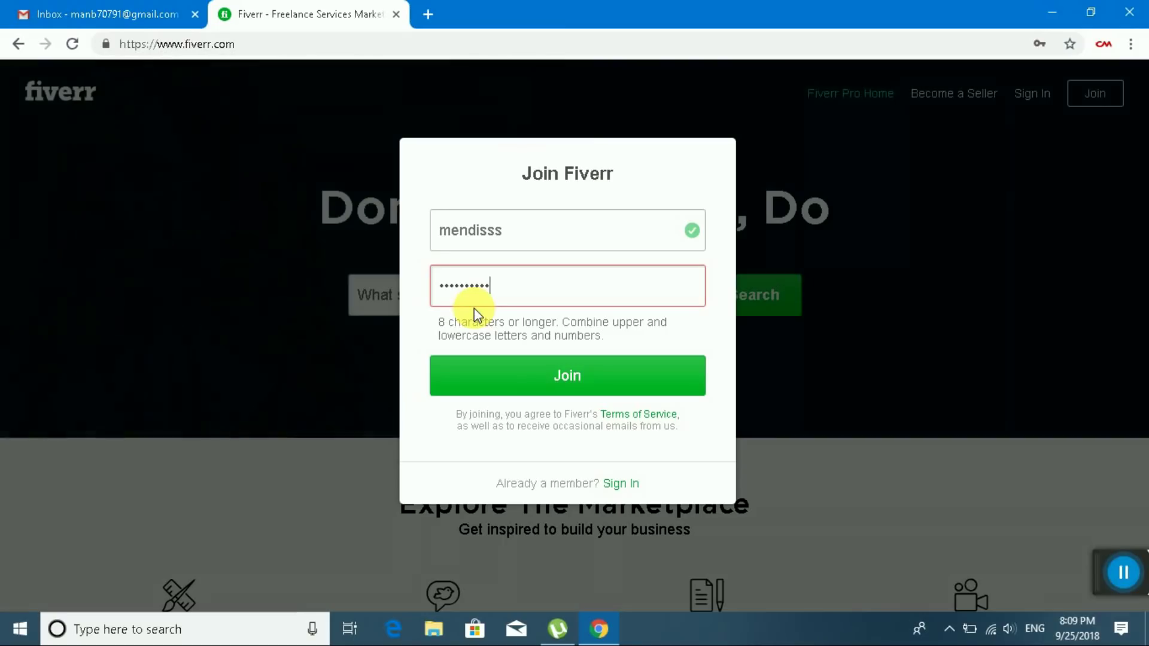
pyautogui.write('•')
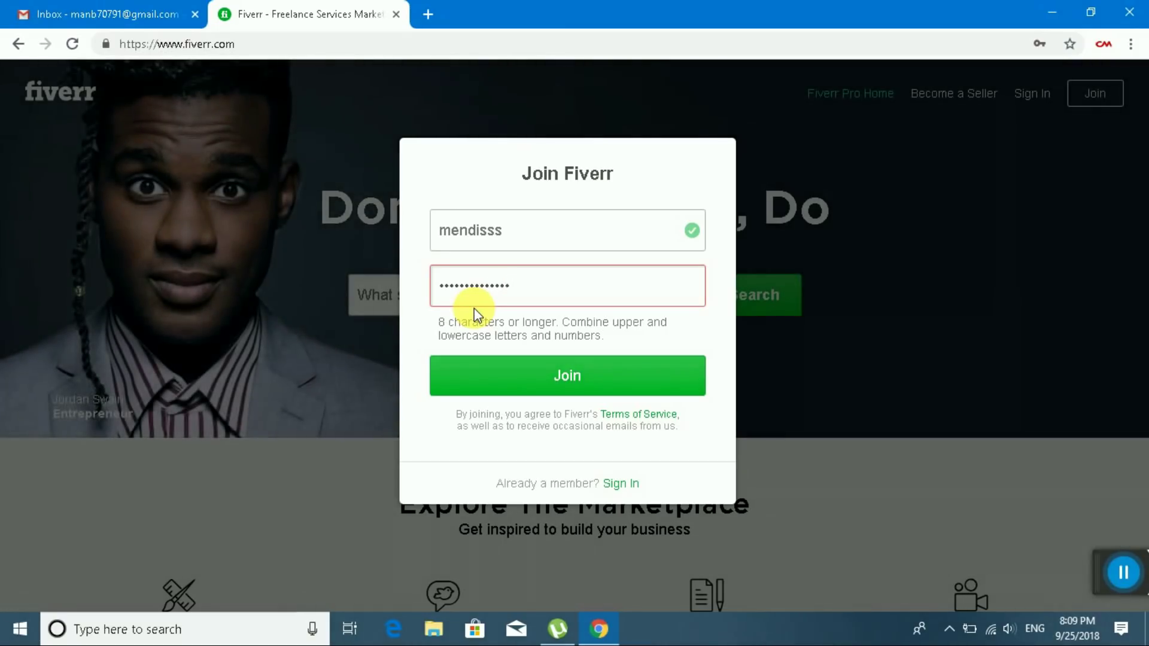
pyautogui.click(548, 374)
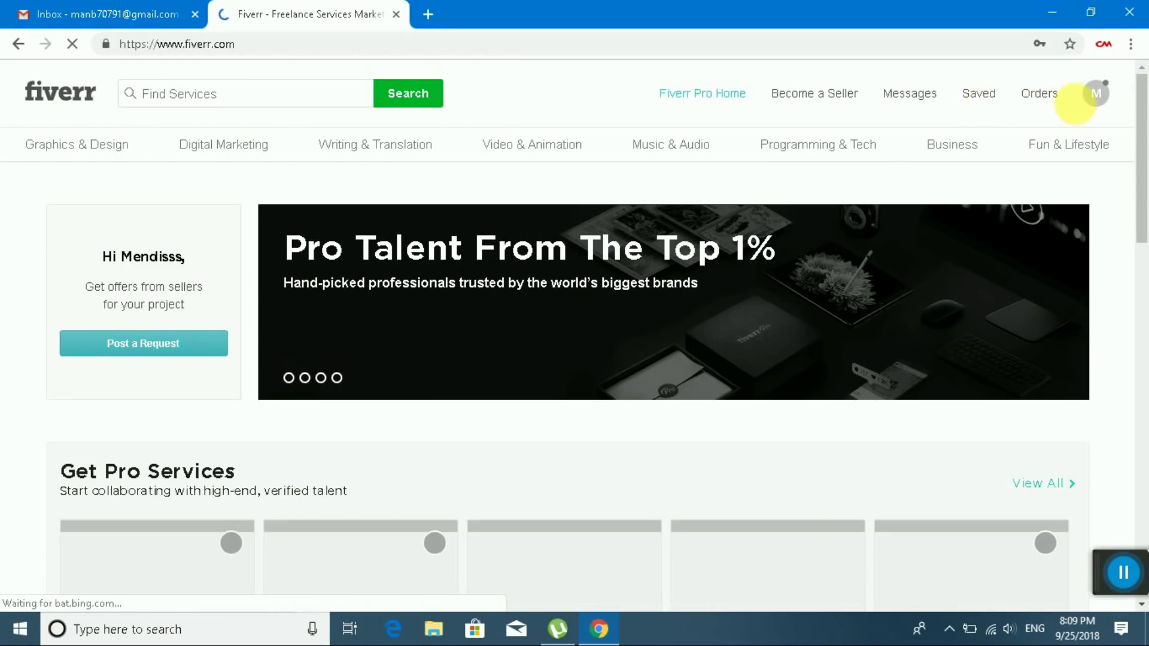
# Dismiss the save-password prompt and open the 'Fiverr: Activate Your New Account' email in Gmail.
pyautogui.click(1073, 77)
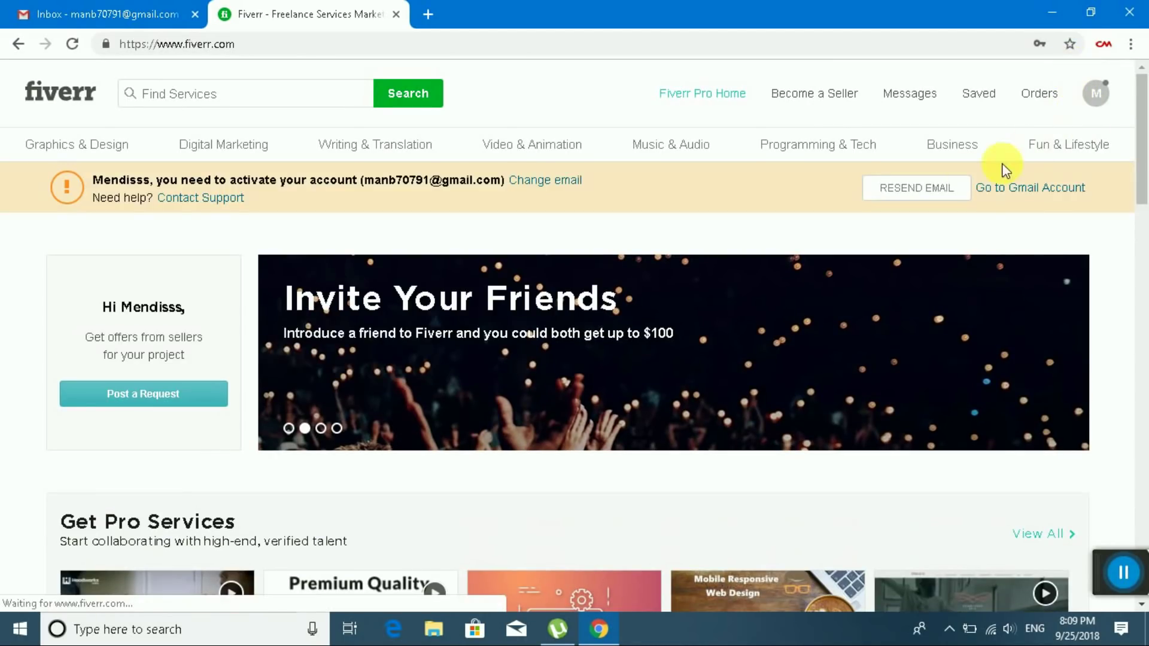
pyautogui.click(113, 18)
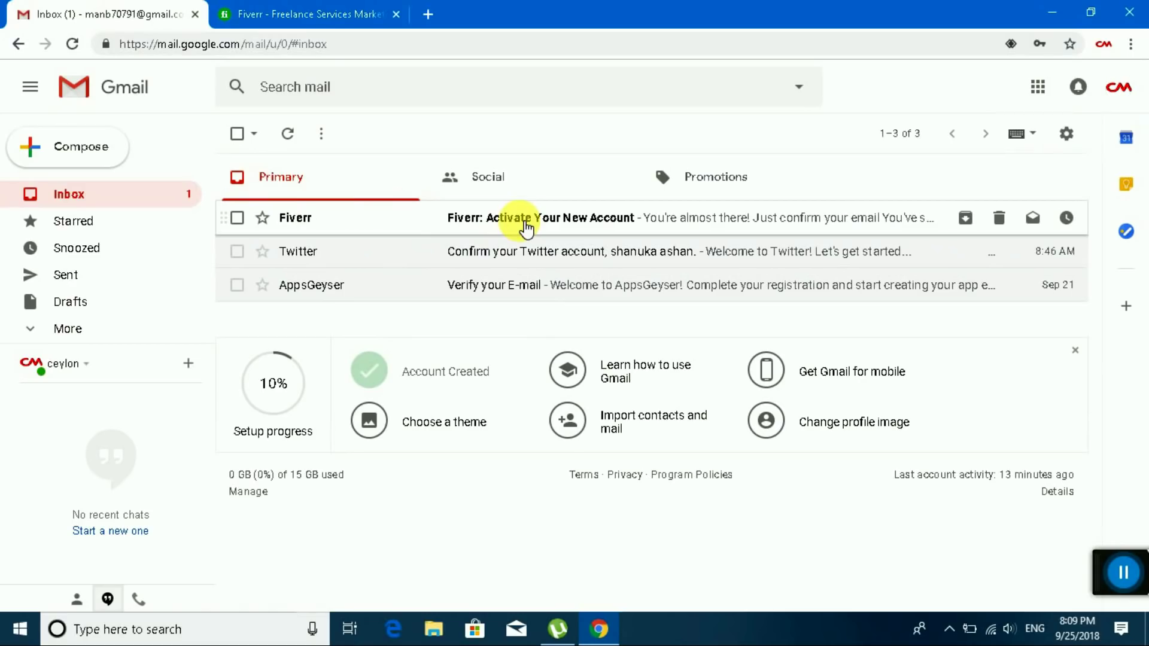
pyautogui.click(525, 226)
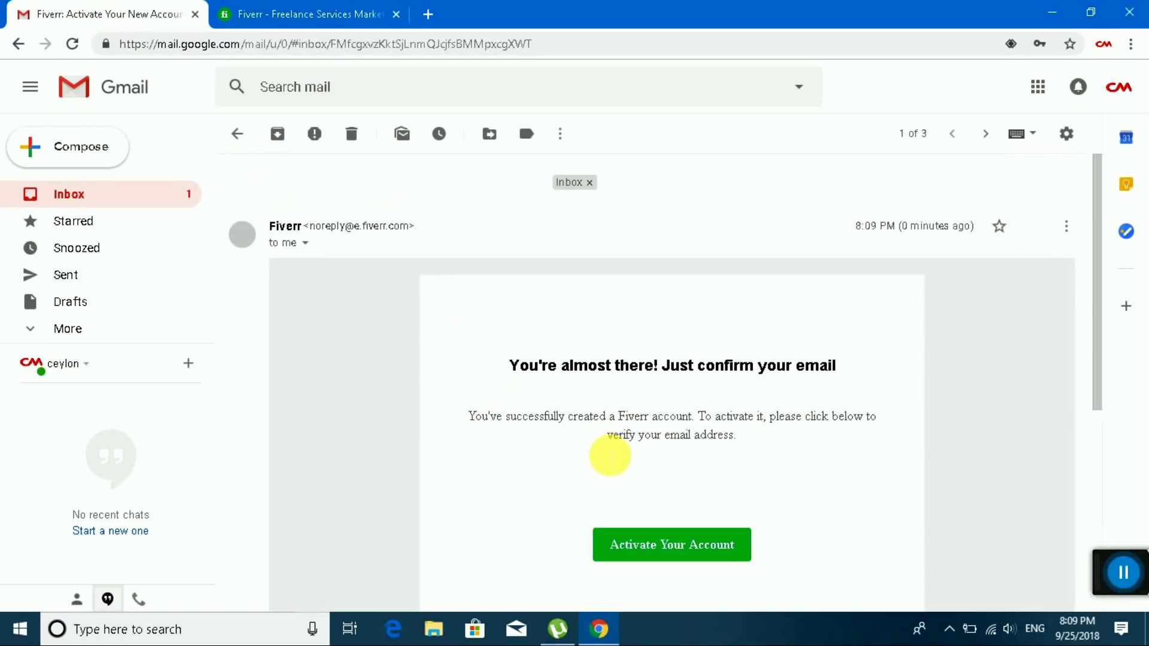
pyautogui.scroll(-5, 661, 455)
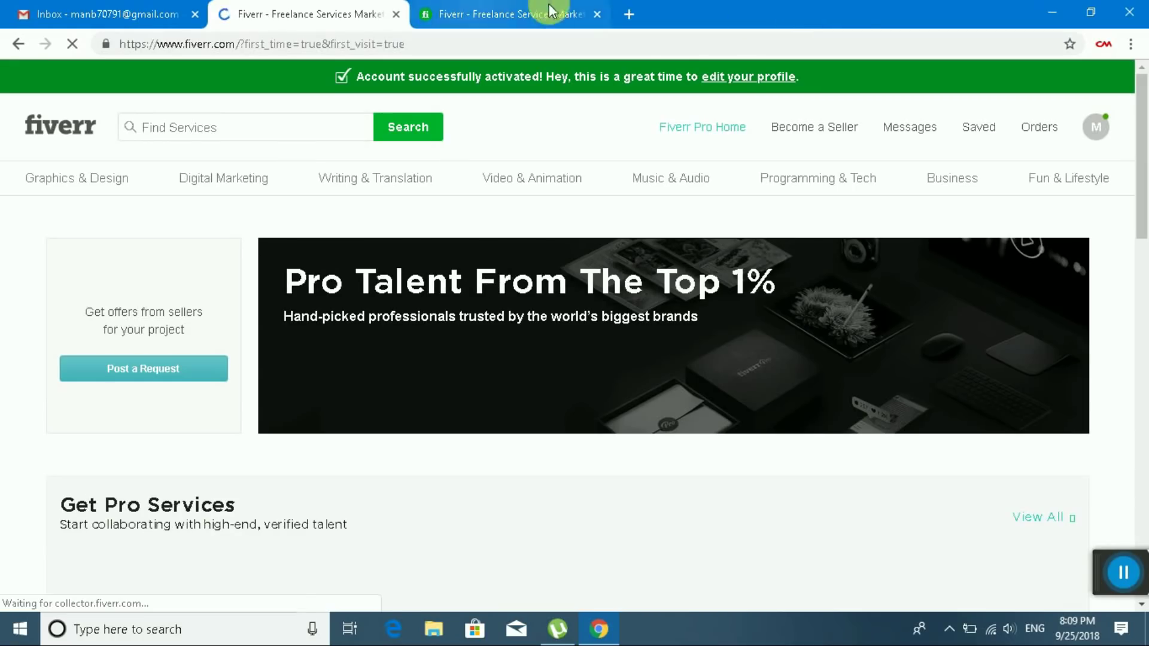
# Open profile editing from the activation banner, then type and clear a Full Name.
pyautogui.moveTo(1140, 589); pyautogui.dragTo(1113, 585)
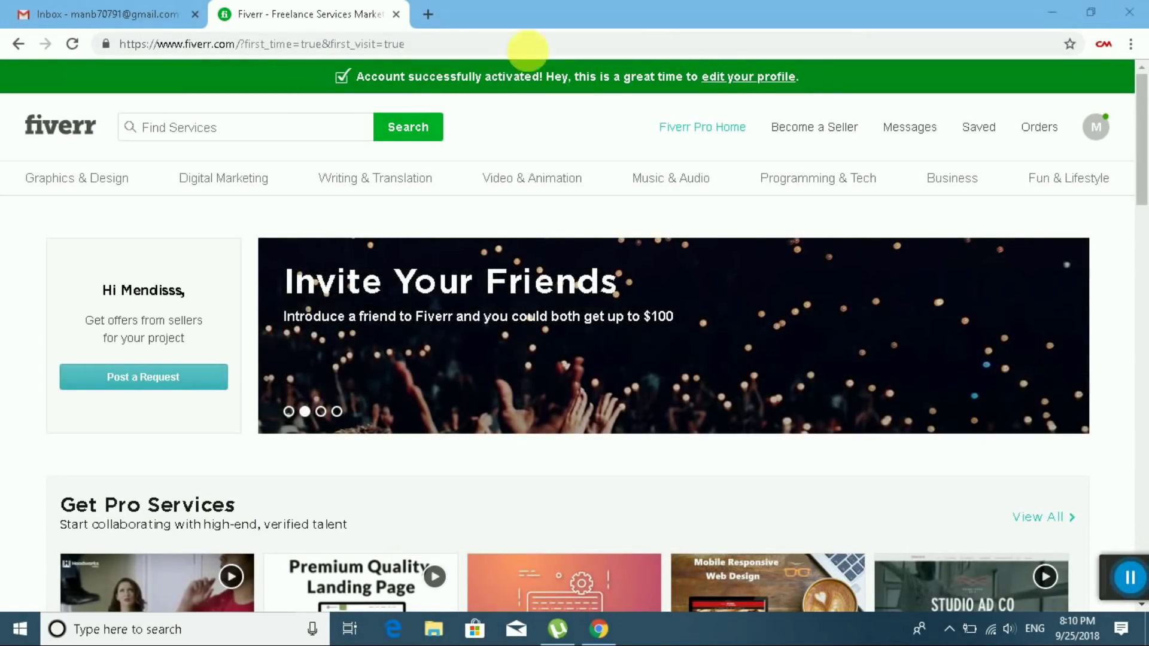
pyautogui.click(745, 80)
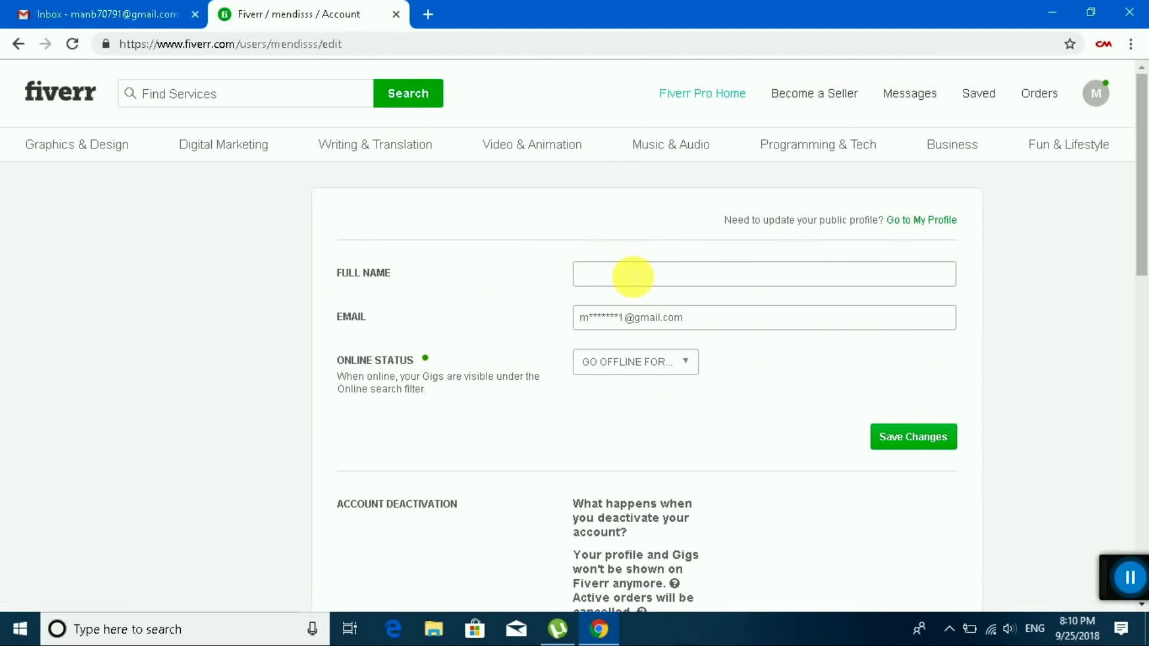
pyautogui.click(633, 276)
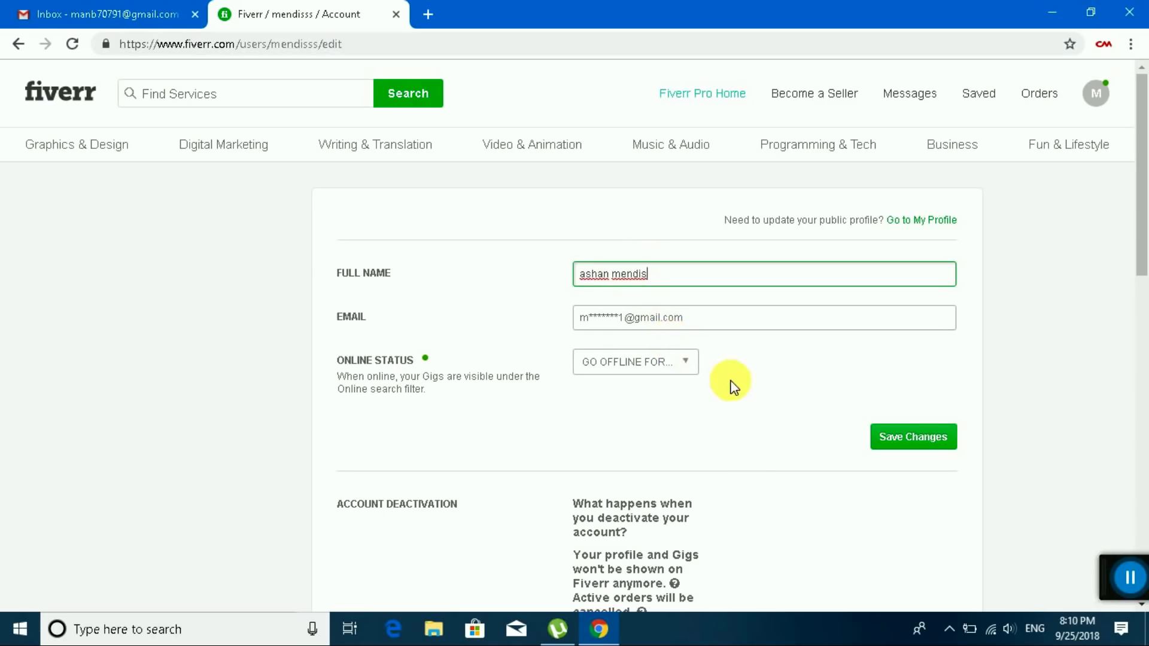
pyautogui.scroll(-4, 730, 385)
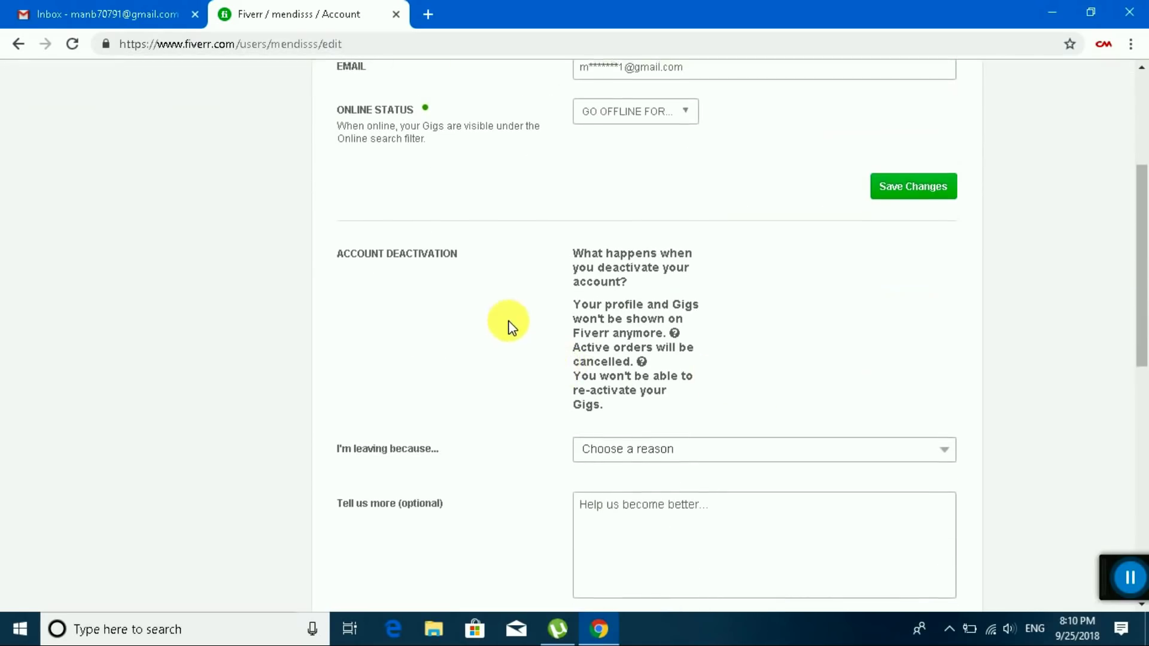
pyautogui.scroll(4, 508, 325)
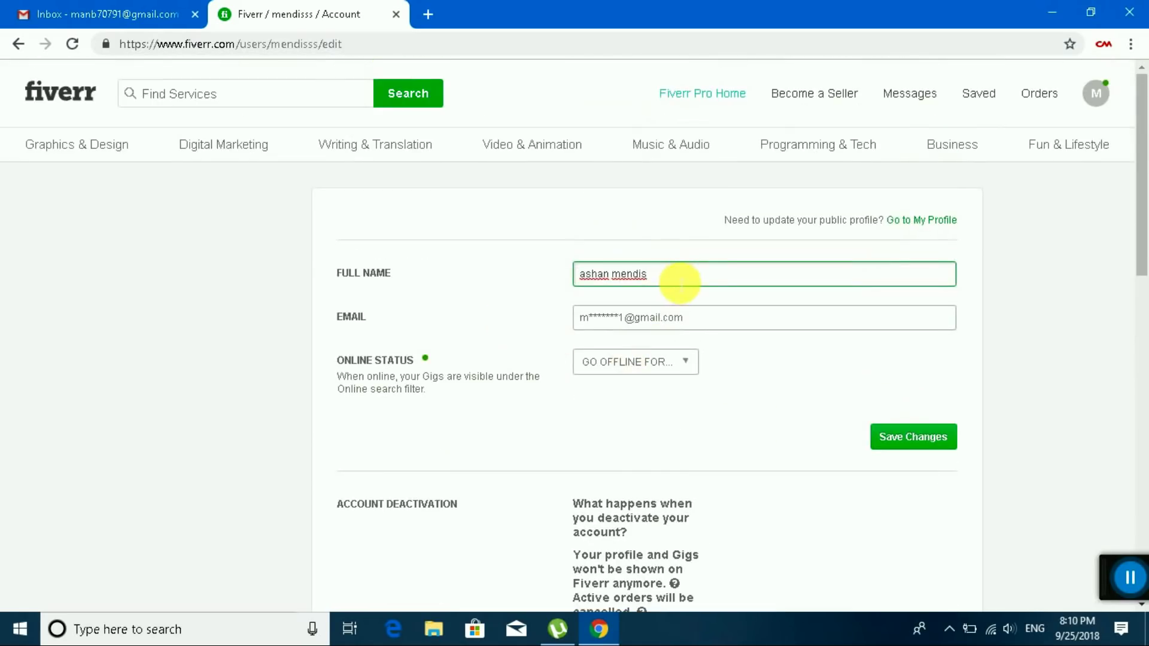
pyautogui.moveTo(680, 282); pyautogui.dragTo(553, 274)
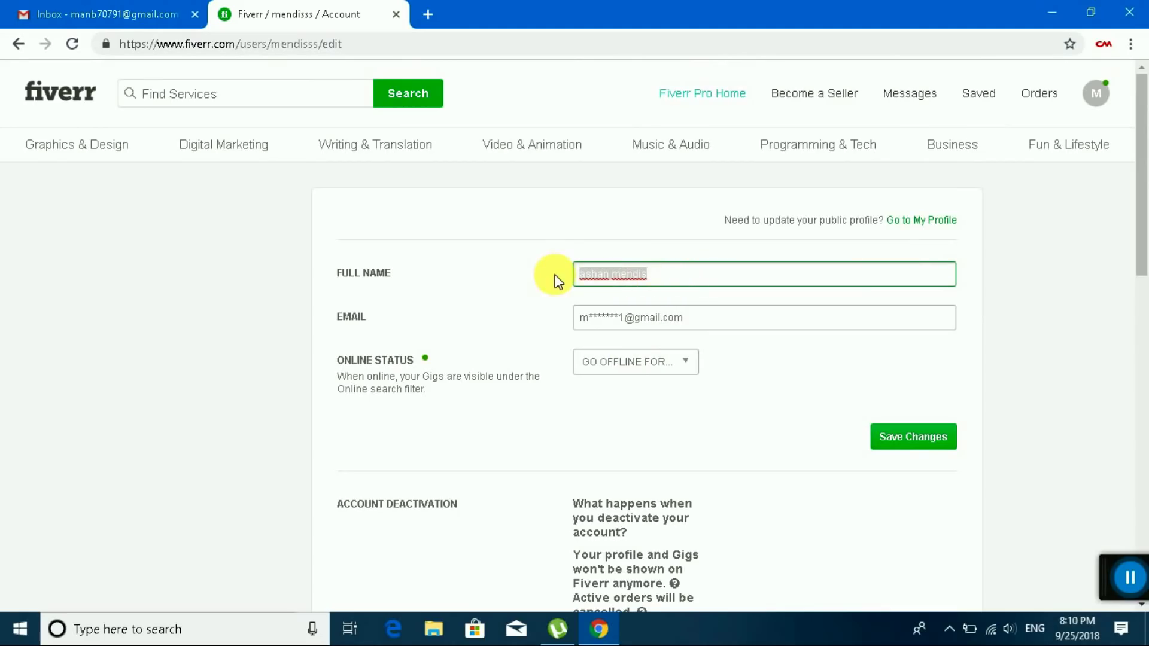
pyautogui.press('BackSpace')
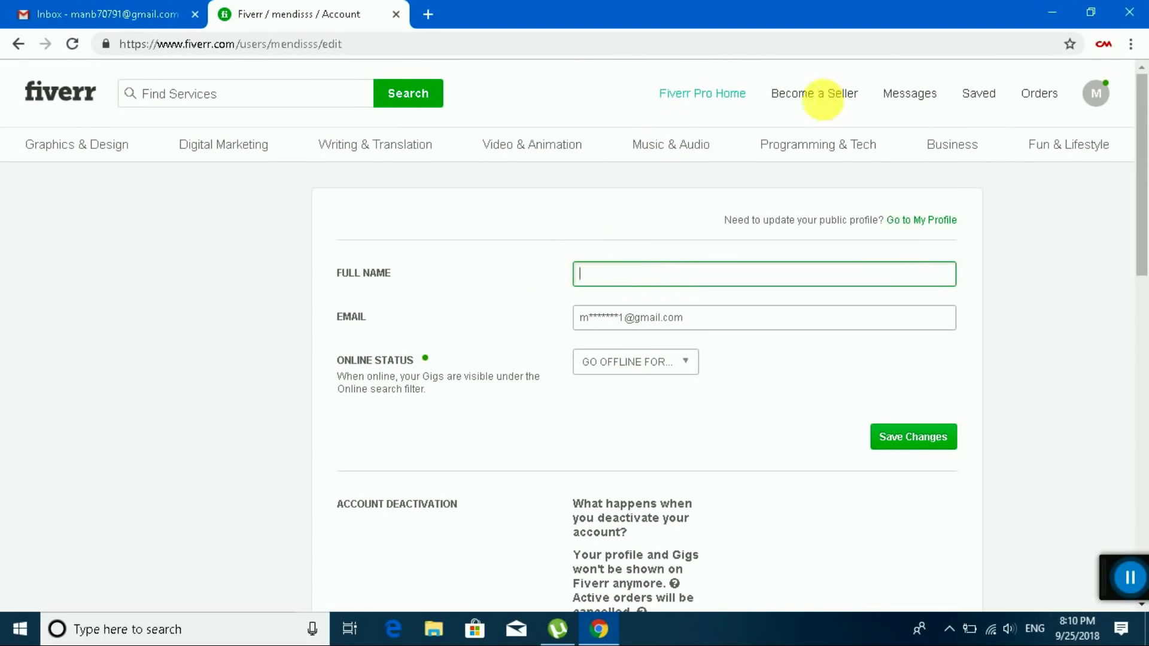
# Log out of the new Fiverr account from the avatar menu and close its tab.
pyautogui.click(1093, 94)
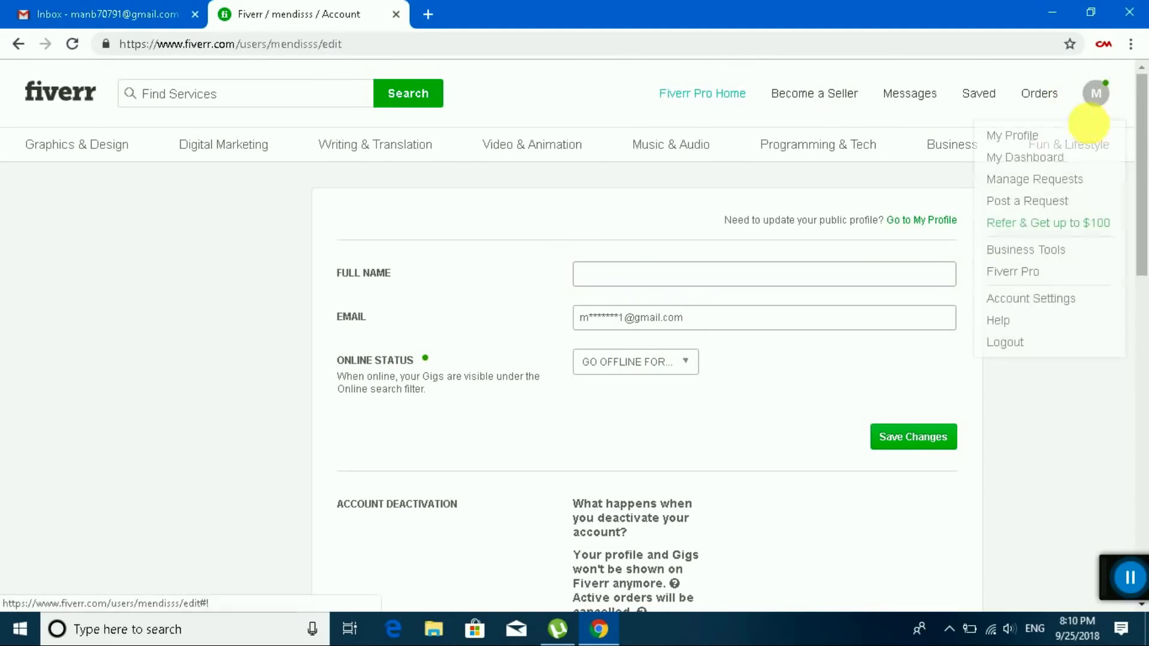
pyautogui.click(1017, 344)
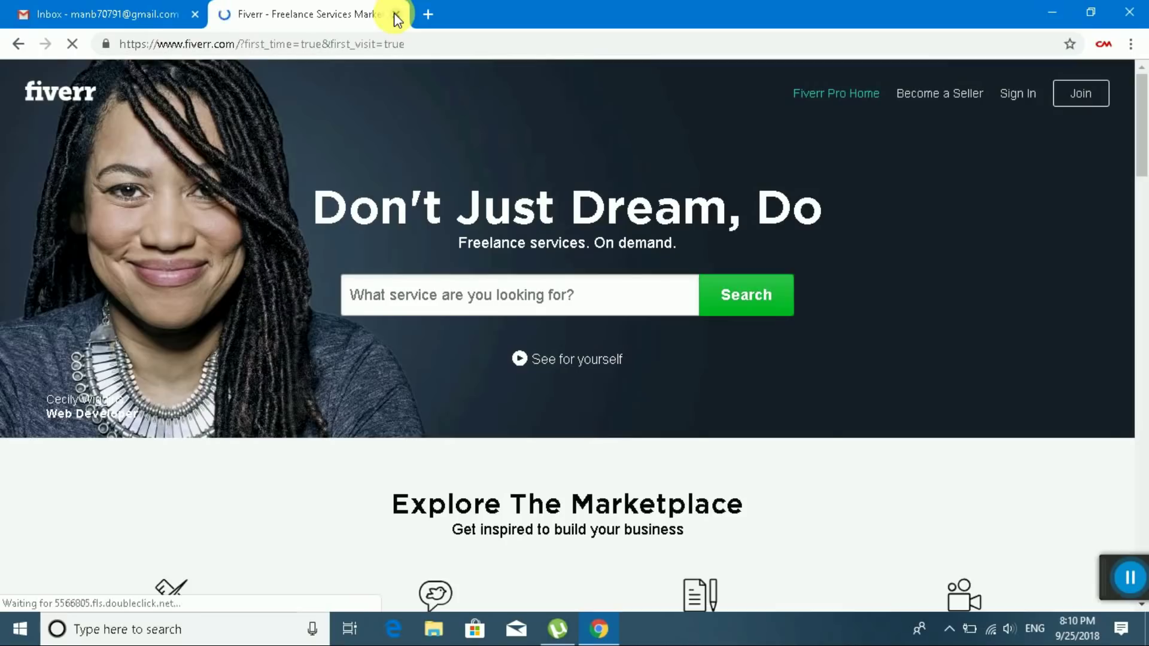
pyautogui.click(395, 14)
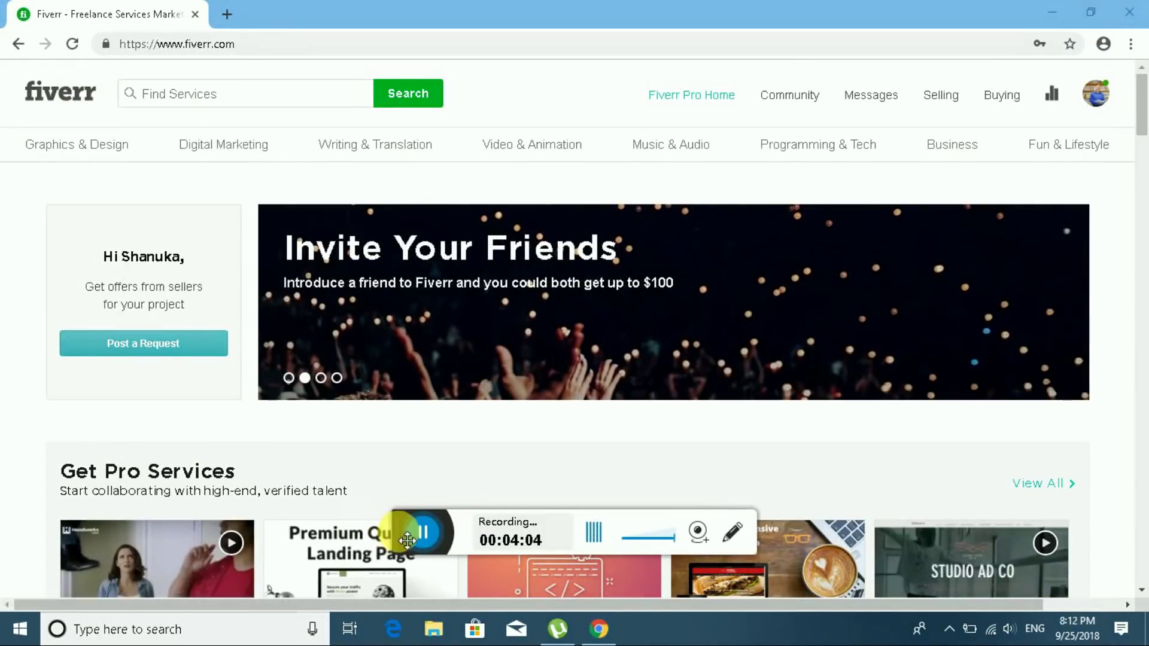
# View My Profile's three active translation gigs and right-click the Japanese gig's link.
pyautogui.moveTo(404, 541); pyautogui.dragTo(1104, 577)
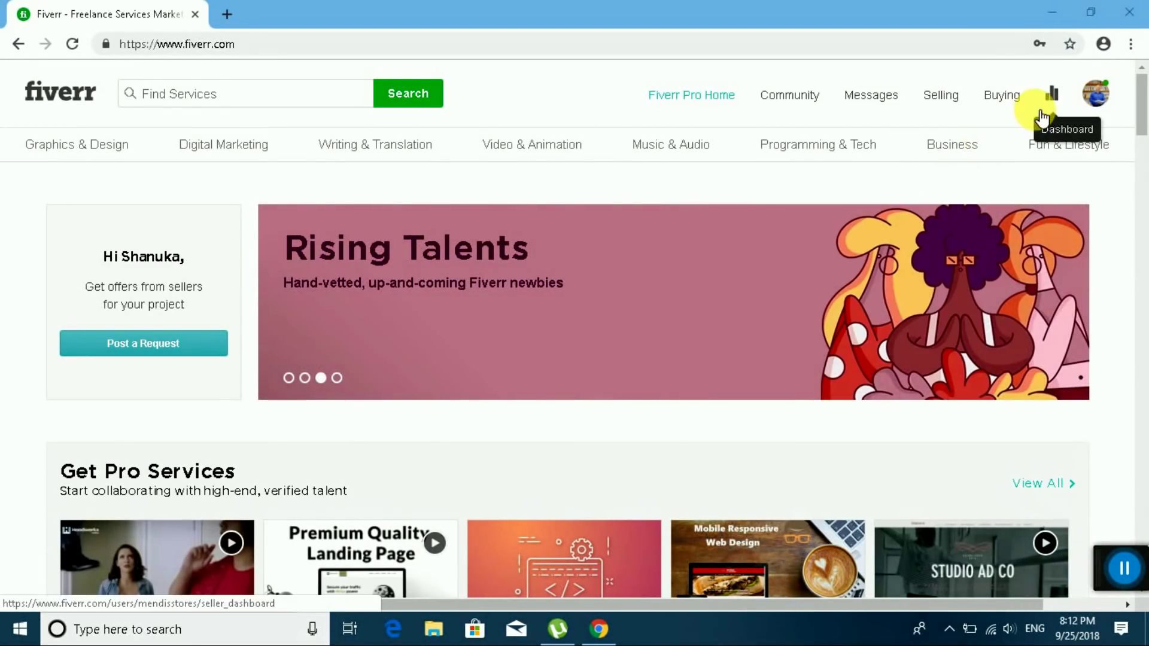
pyautogui.click(1106, 107)
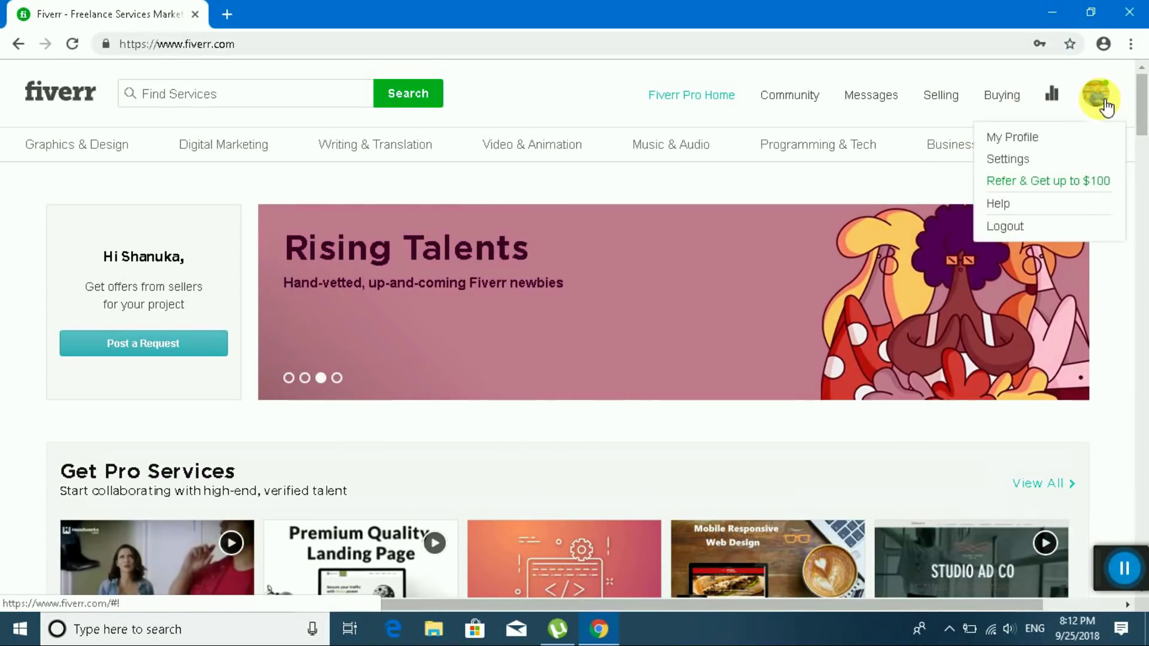
pyautogui.click(1025, 143)
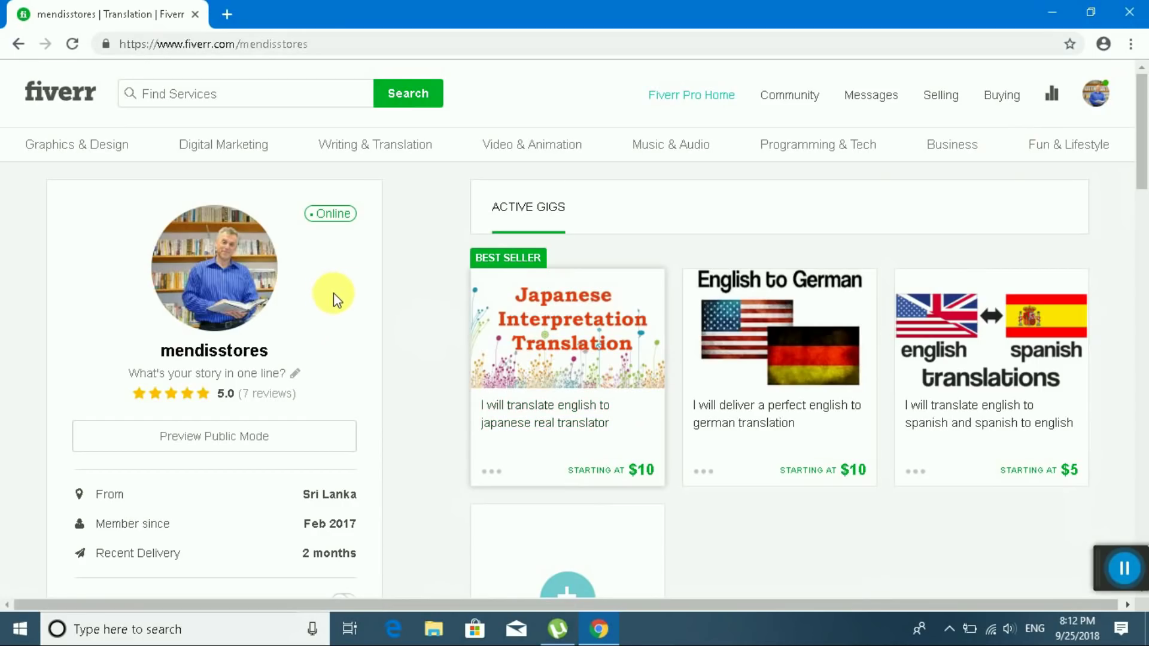
pyautogui.scroll(-3, 332, 293)
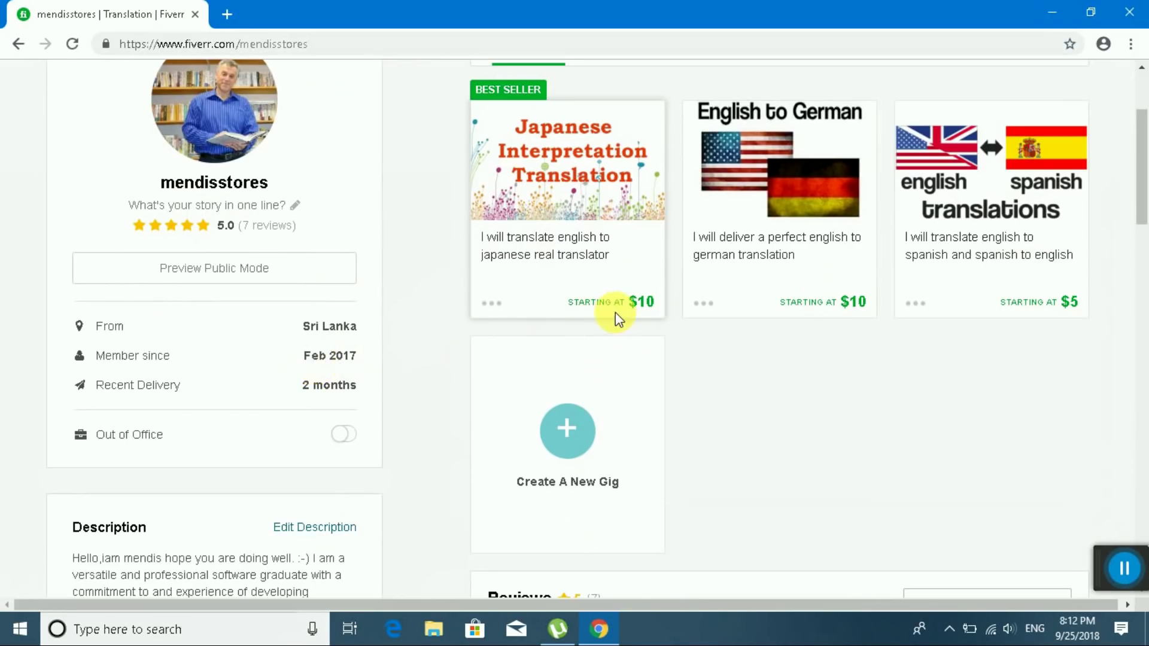
pyautogui.scroll(3, 615, 314)
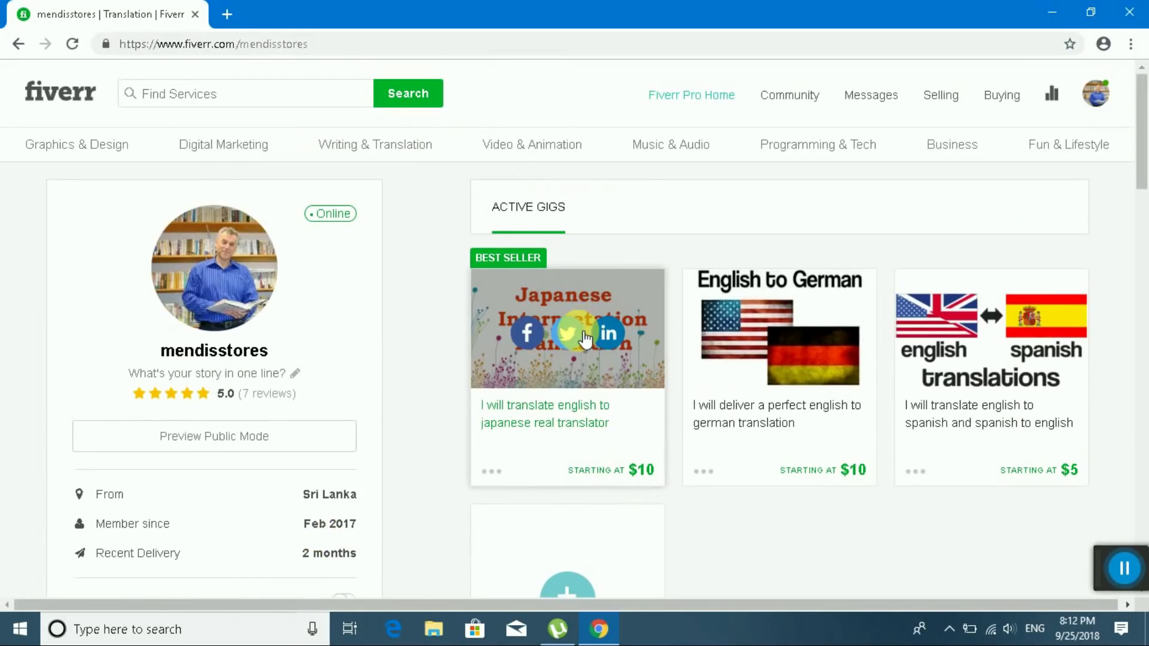
pyautogui.rightClick(558, 411)
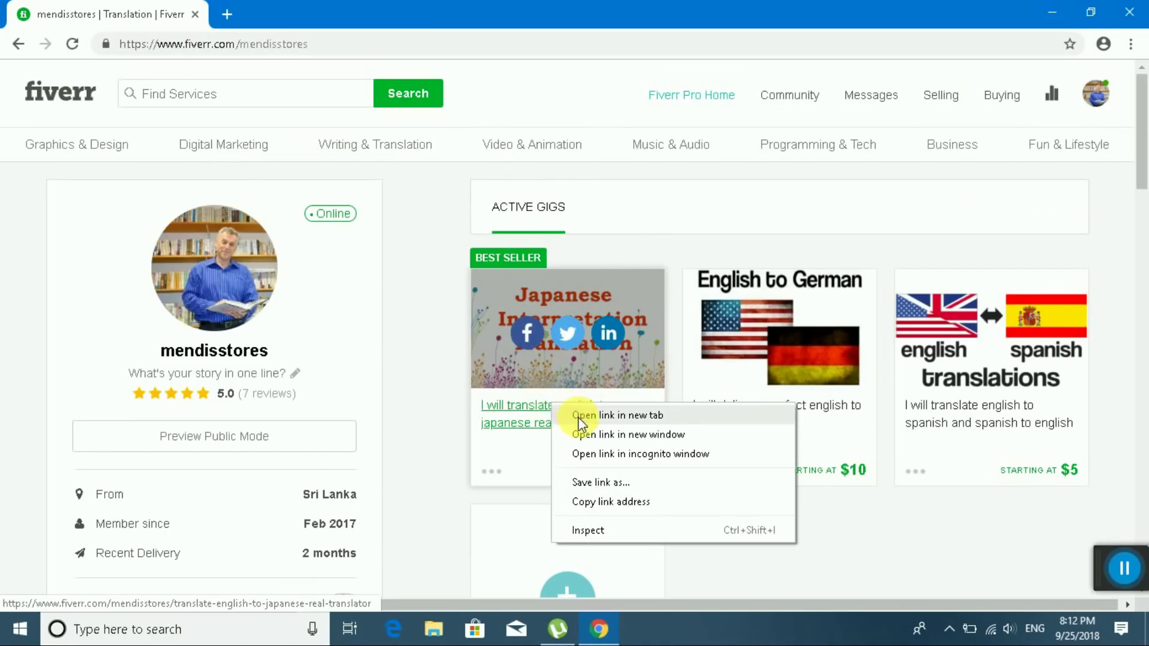
# Open the Japanese translation gig in a new tab and scroll through Compare Packages.
pyautogui.click(617, 415)
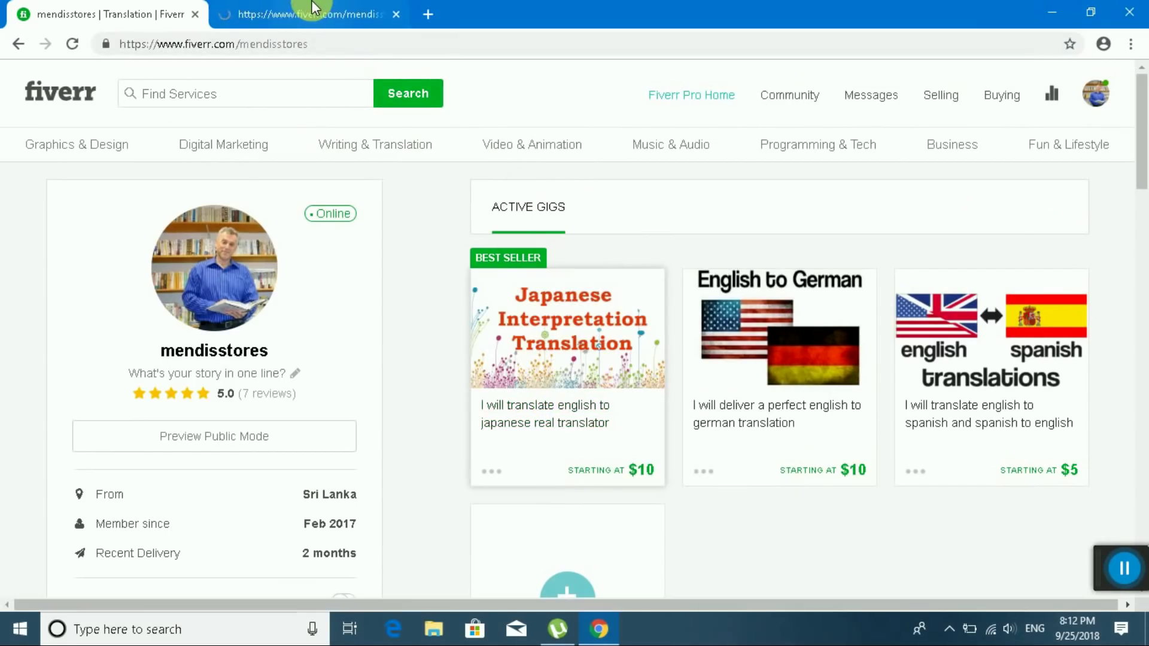
pyautogui.click(312, 10)
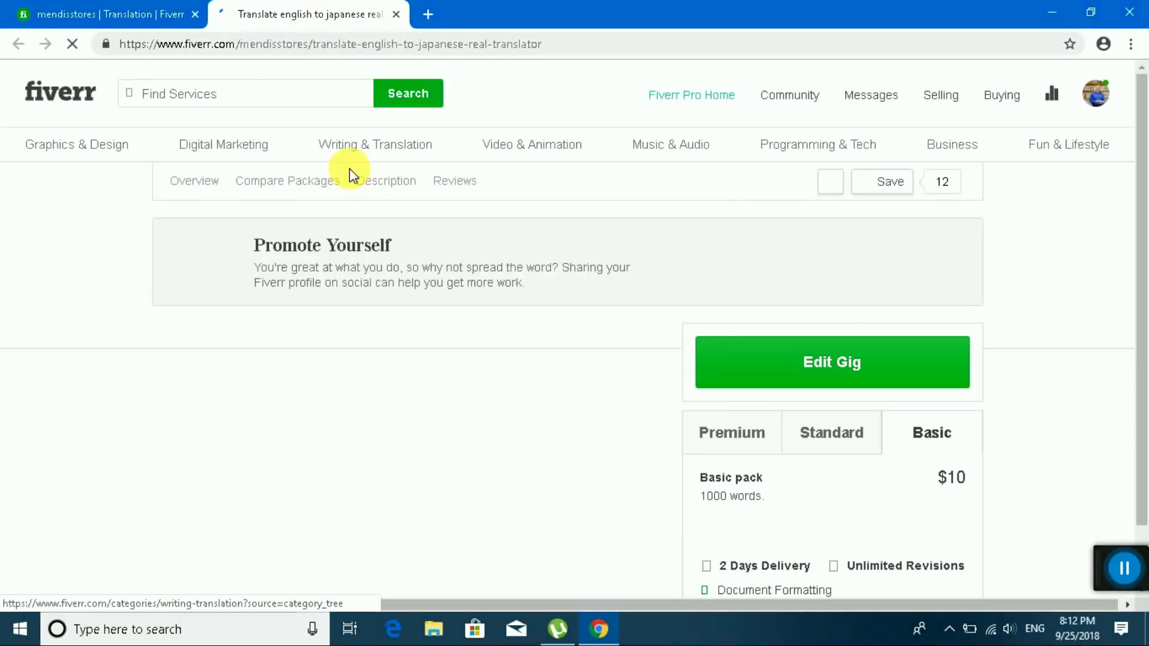
pyautogui.moveTo(352, 173)
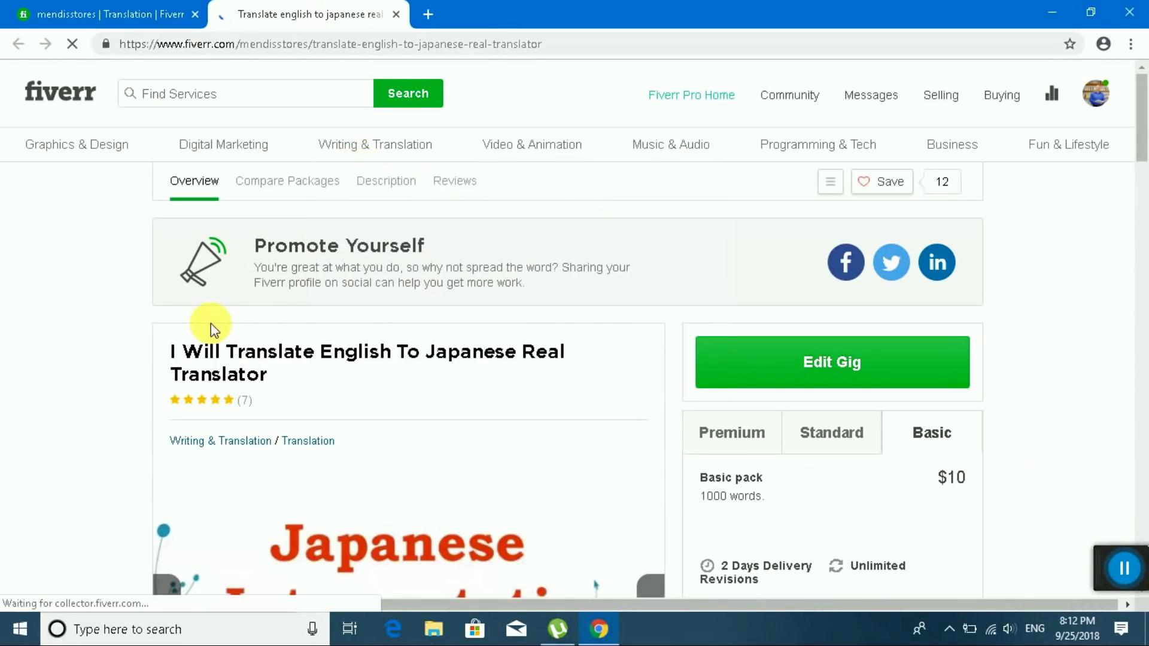
pyautogui.scroll(-3, 444, 256)
pyautogui.scroll(-1, 445, 256)
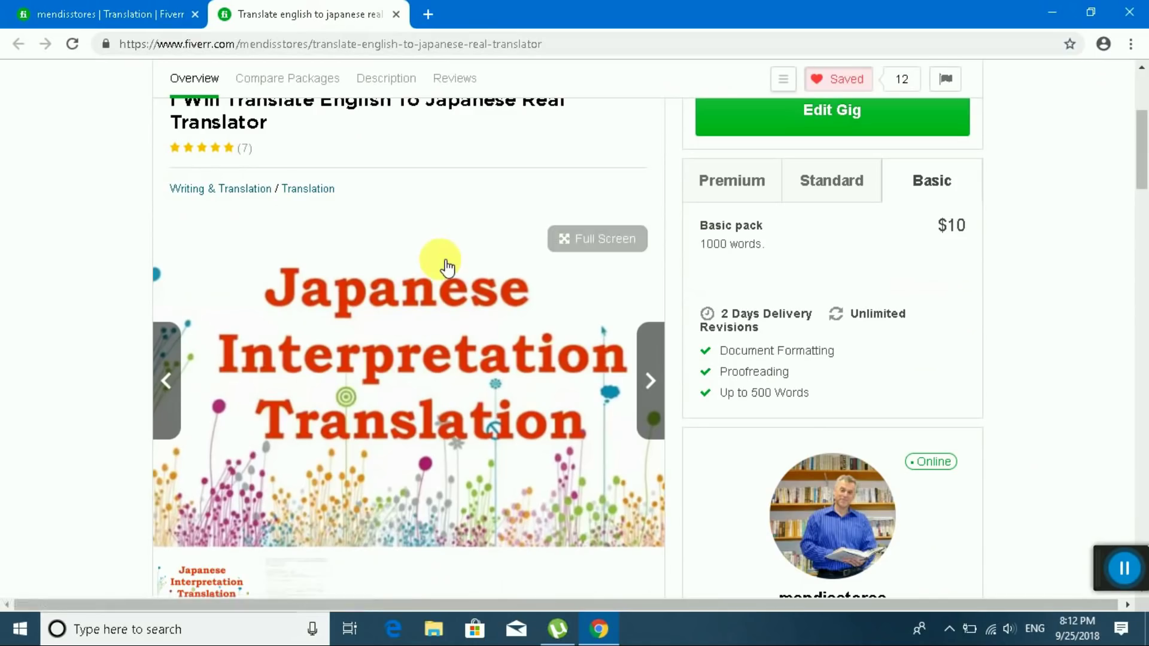
pyautogui.scroll(1, 812, 242)
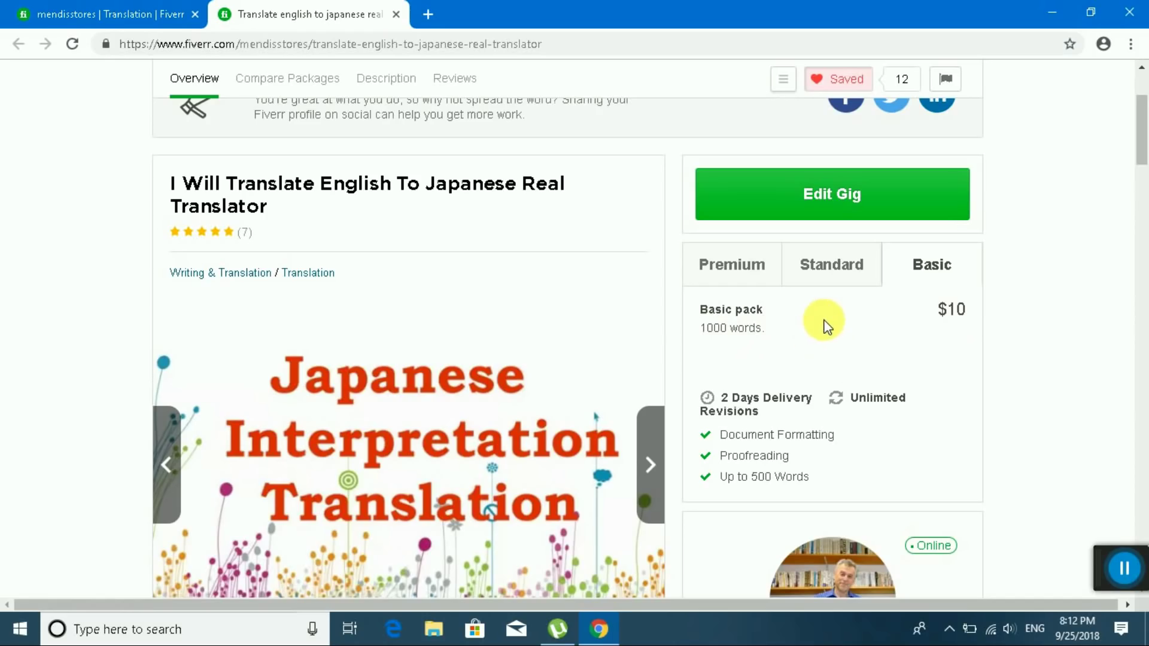
# Read through the About This Gig description, selecting a passage of its text and then clearing the selection.
pyautogui.scroll(-1, 824, 326)
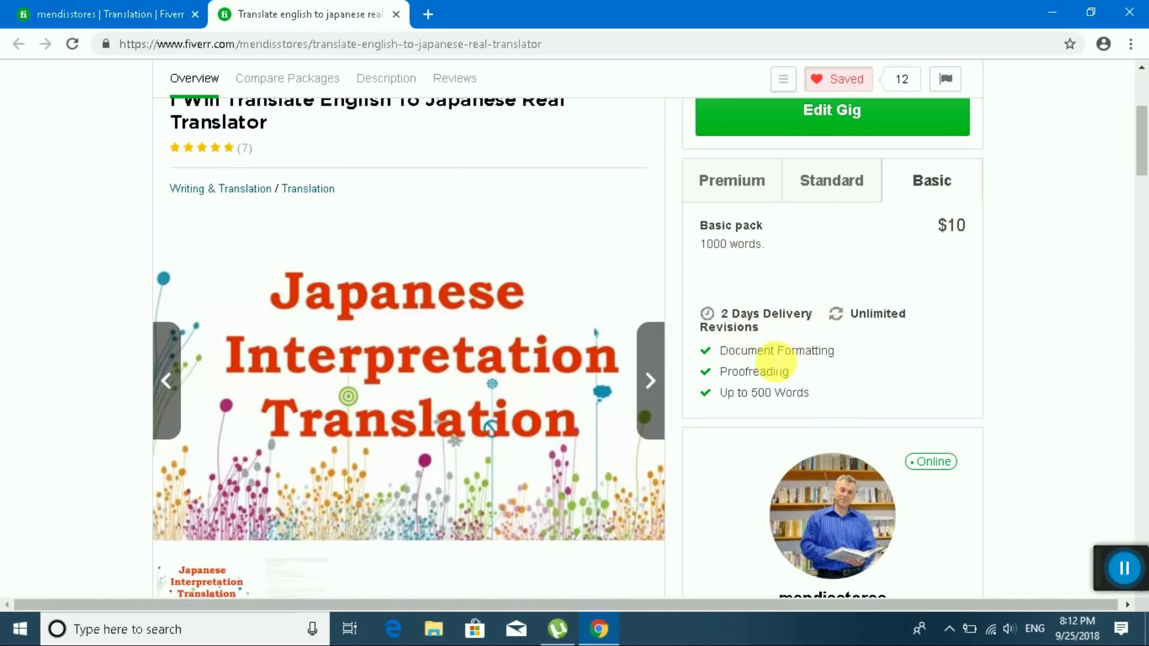
pyautogui.scroll(-7, 547, 313)
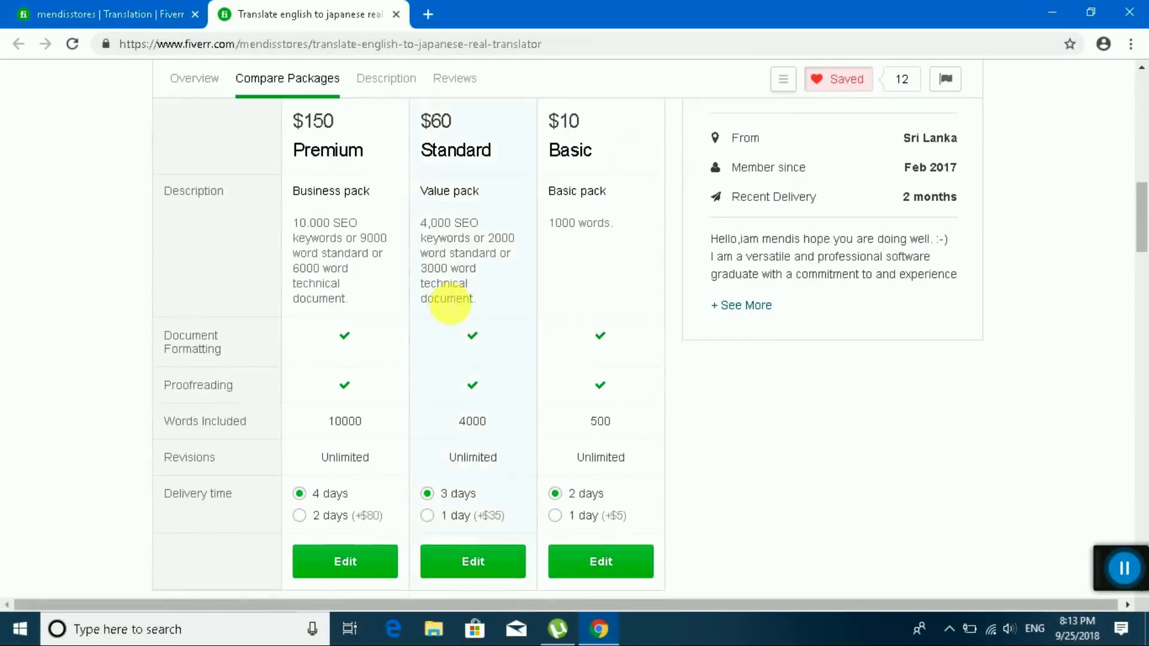
pyautogui.scroll(1, 431, 302)
pyautogui.scroll(2, 209, 234)
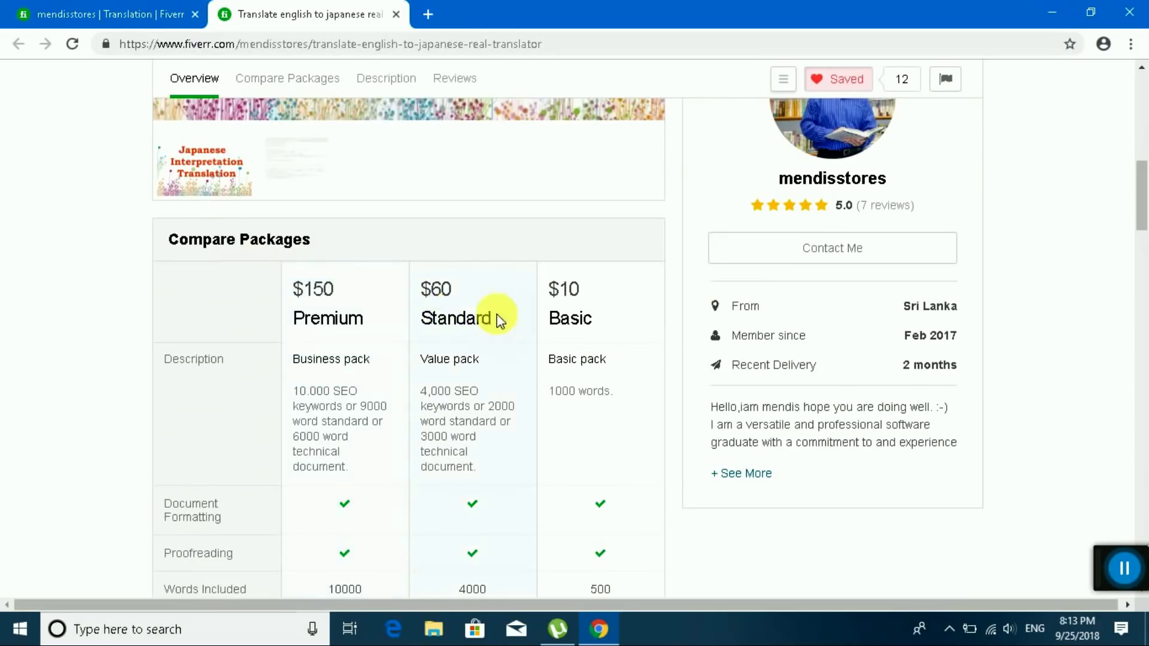
pyautogui.scroll(-3, 453, 324)
pyautogui.scroll(-7, 453, 325)
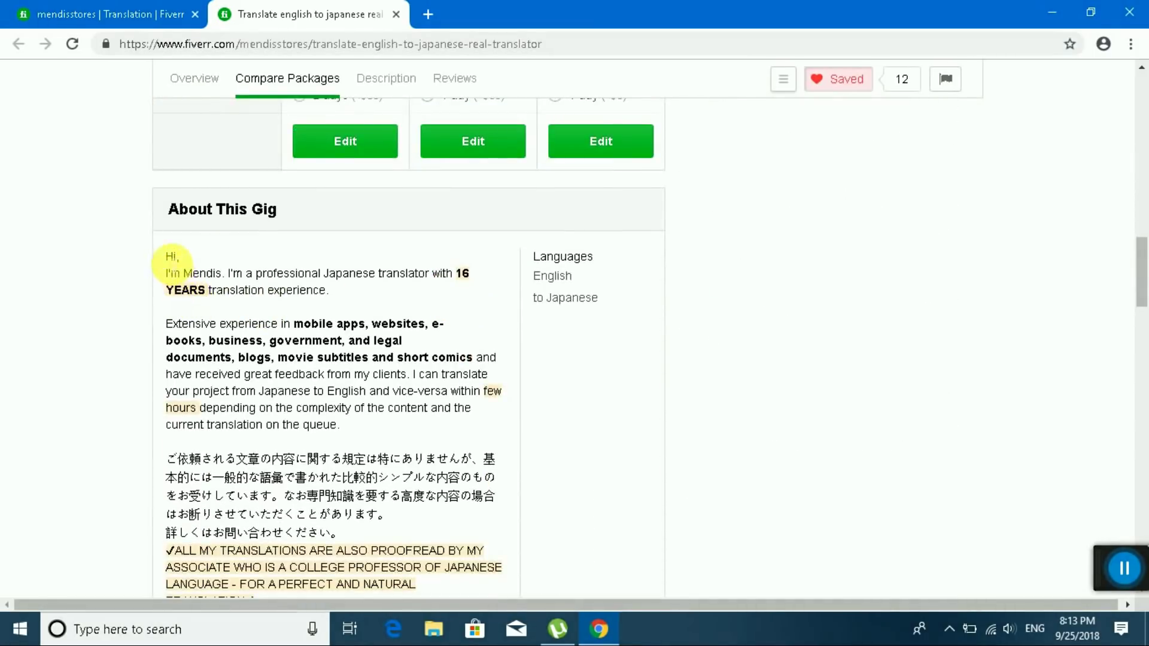
pyautogui.moveTo(168, 258); pyautogui.dragTo(369, 413)
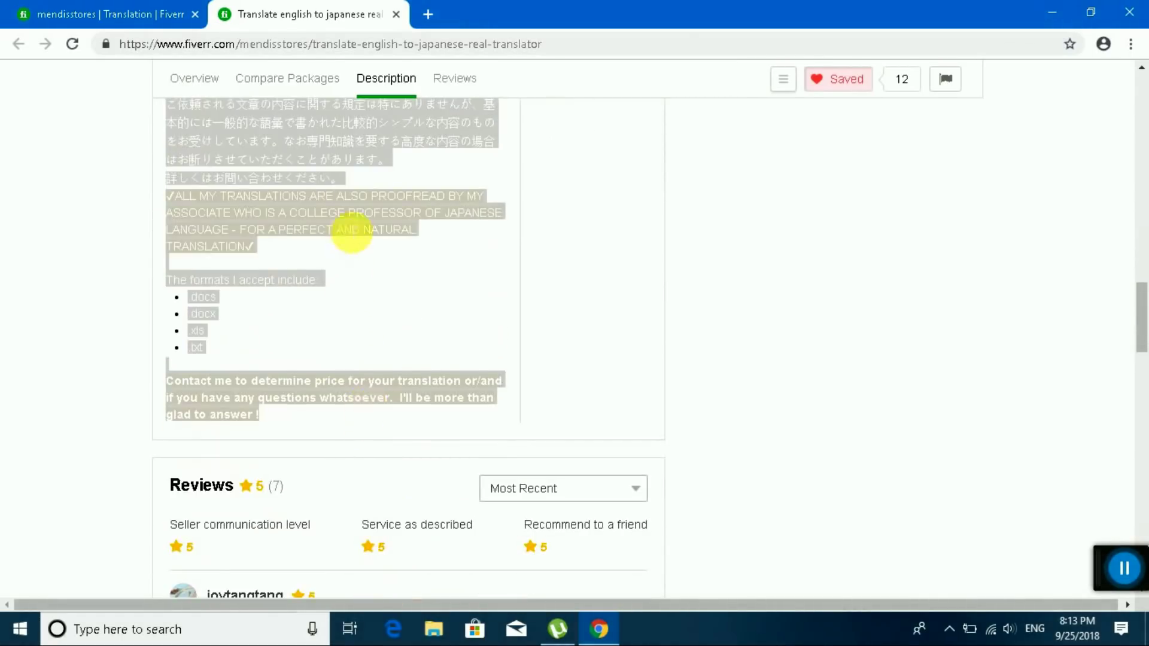
pyautogui.click(1067, 513)
# Check the Account settings down to Account Deactivation, then return to My Profile via the avatar menu.
pyautogui.click(1123, 568)
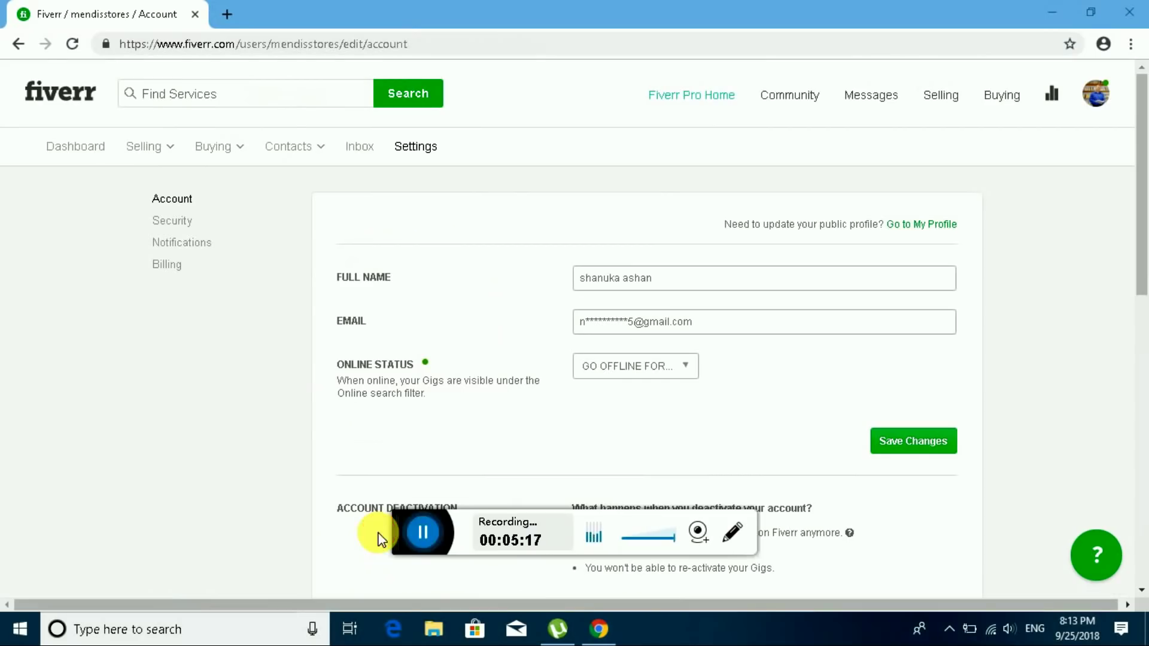
pyautogui.moveTo(406, 536); pyautogui.dragTo(1118, 577)
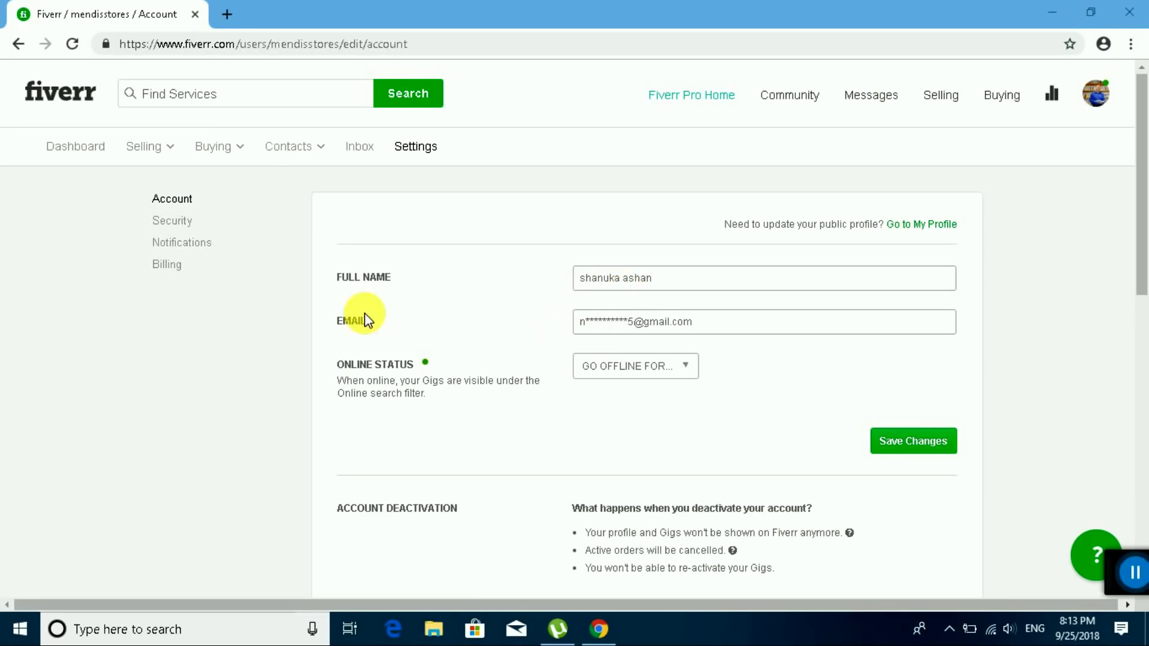
pyautogui.scroll(-5, 615, 333)
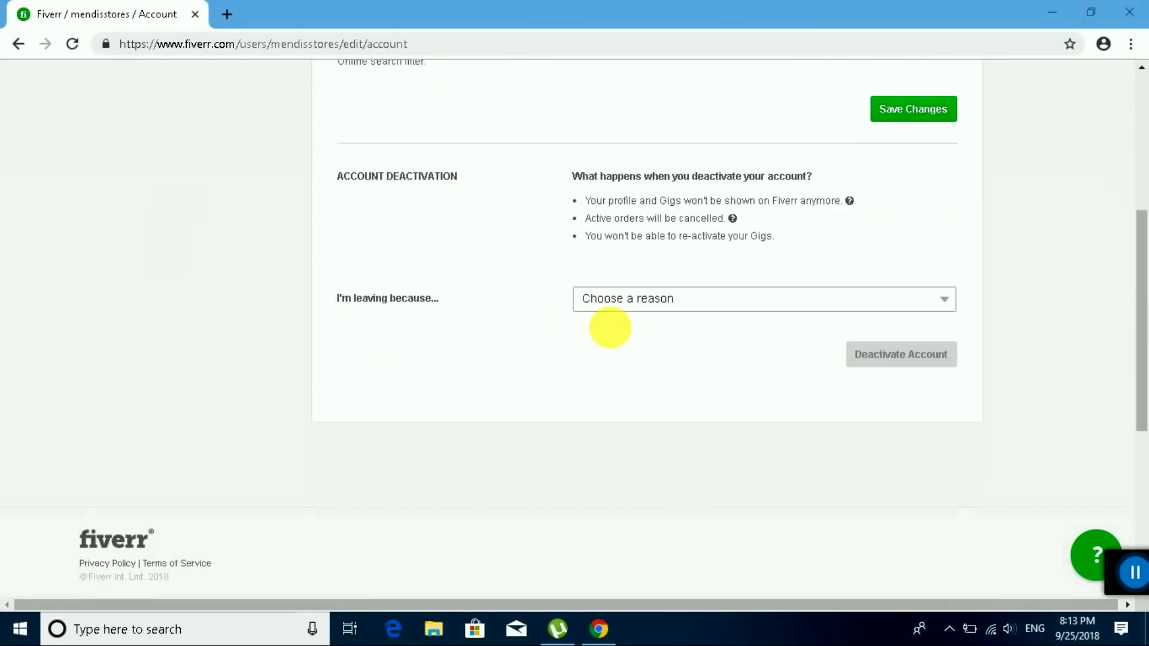
pyautogui.scroll(5, 795, 365)
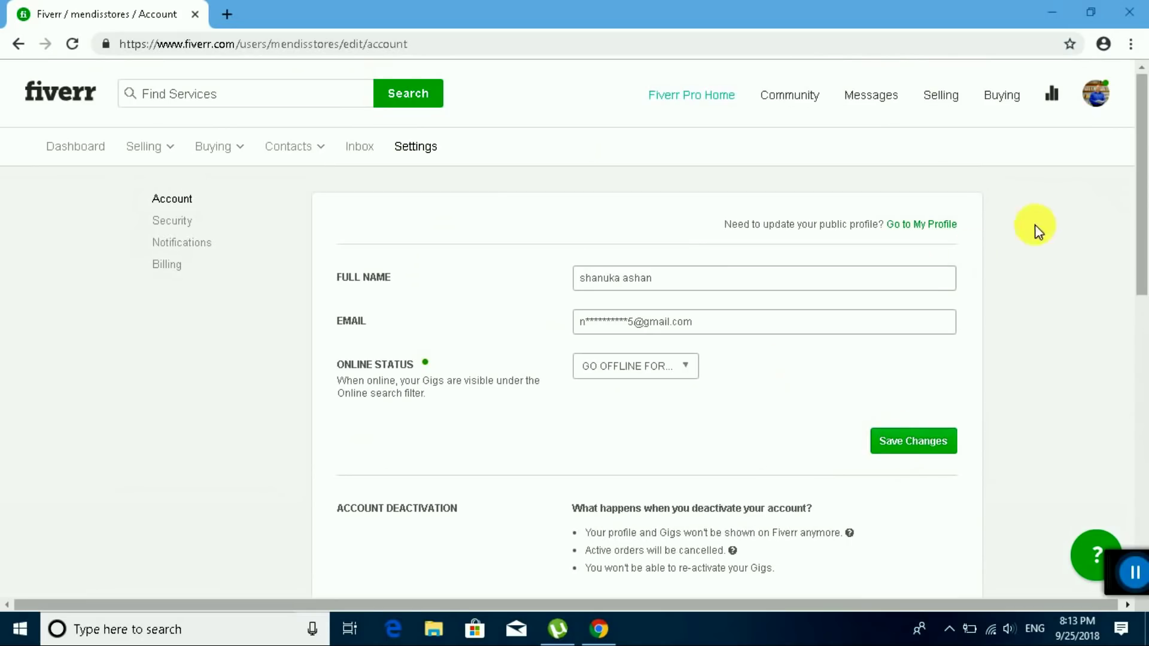
pyautogui.click(1092, 109)
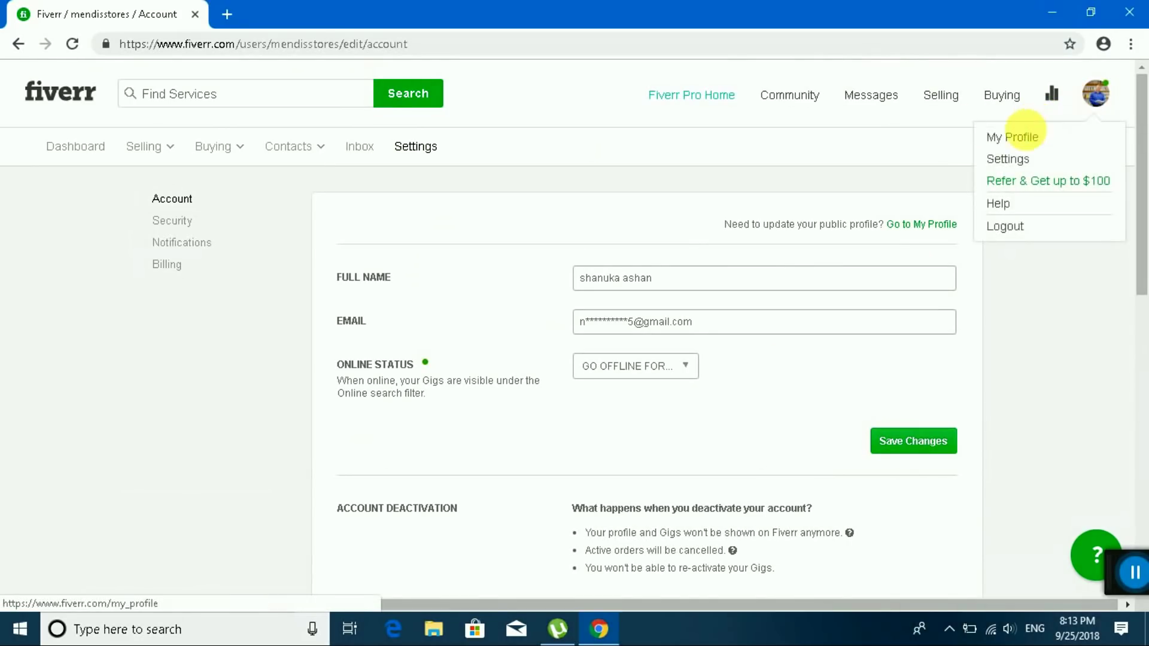
pyautogui.click(1025, 139)
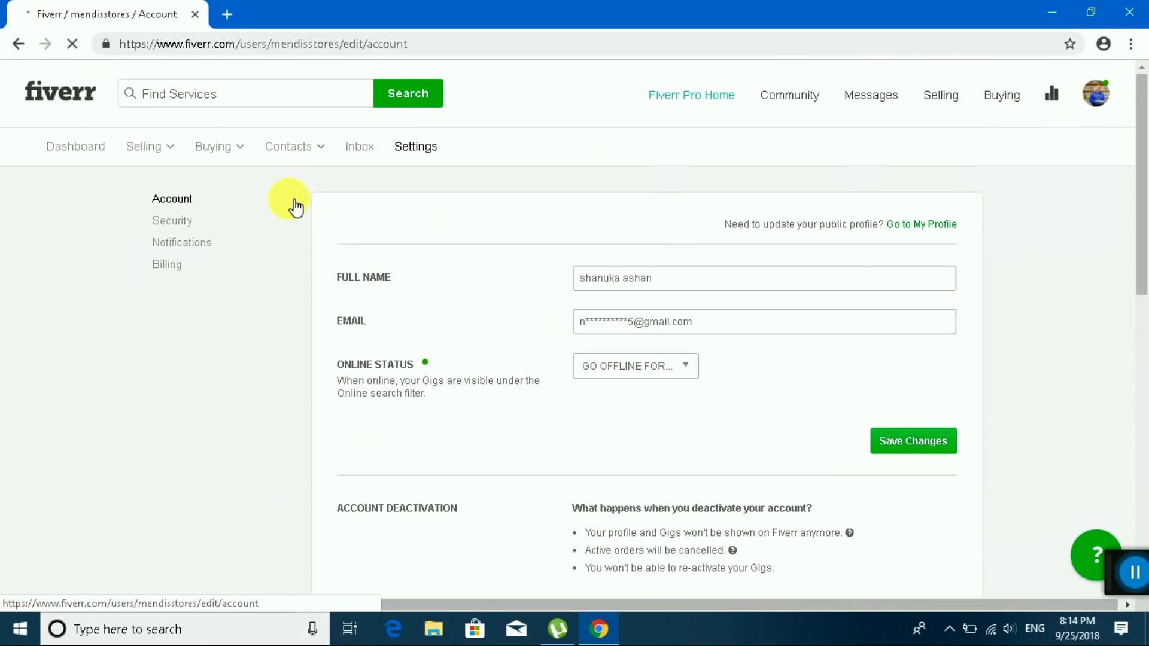
pyautogui.scroll(-7, 227, 329)
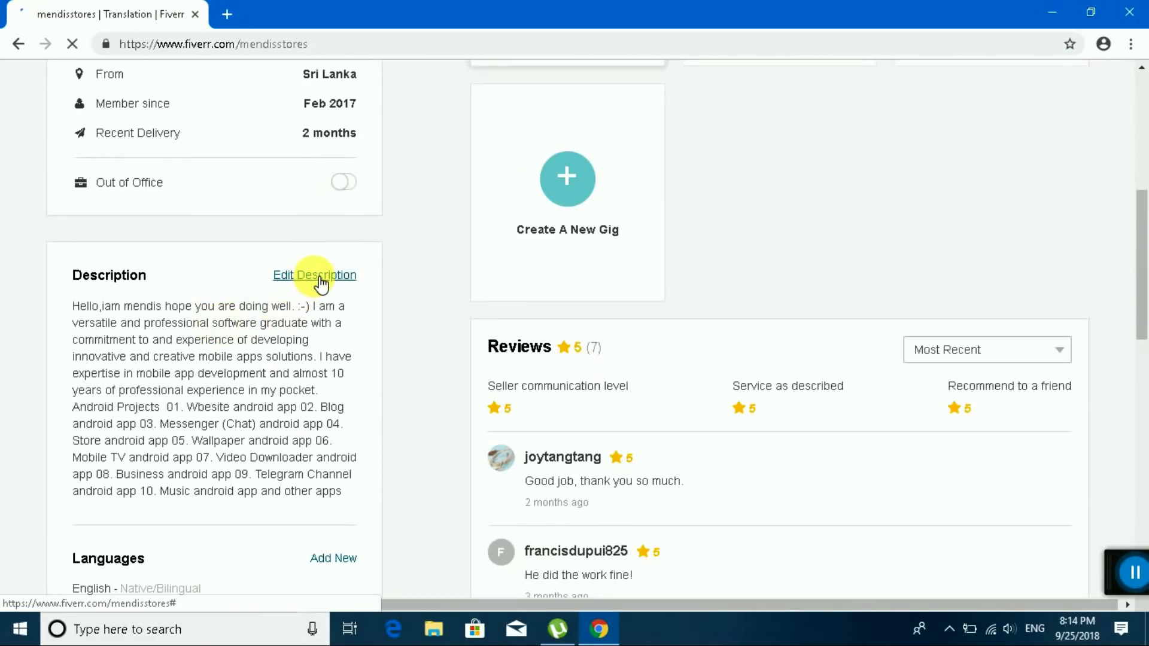
pyautogui.click(320, 279)
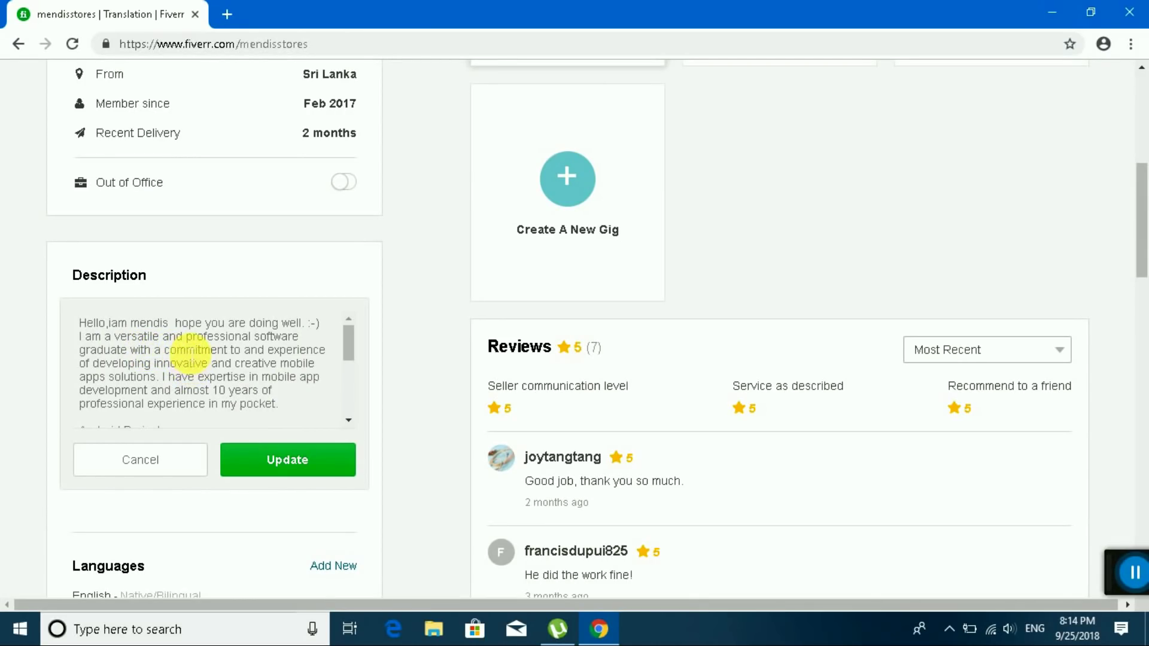
pyautogui.scroll(-5, 191, 353)
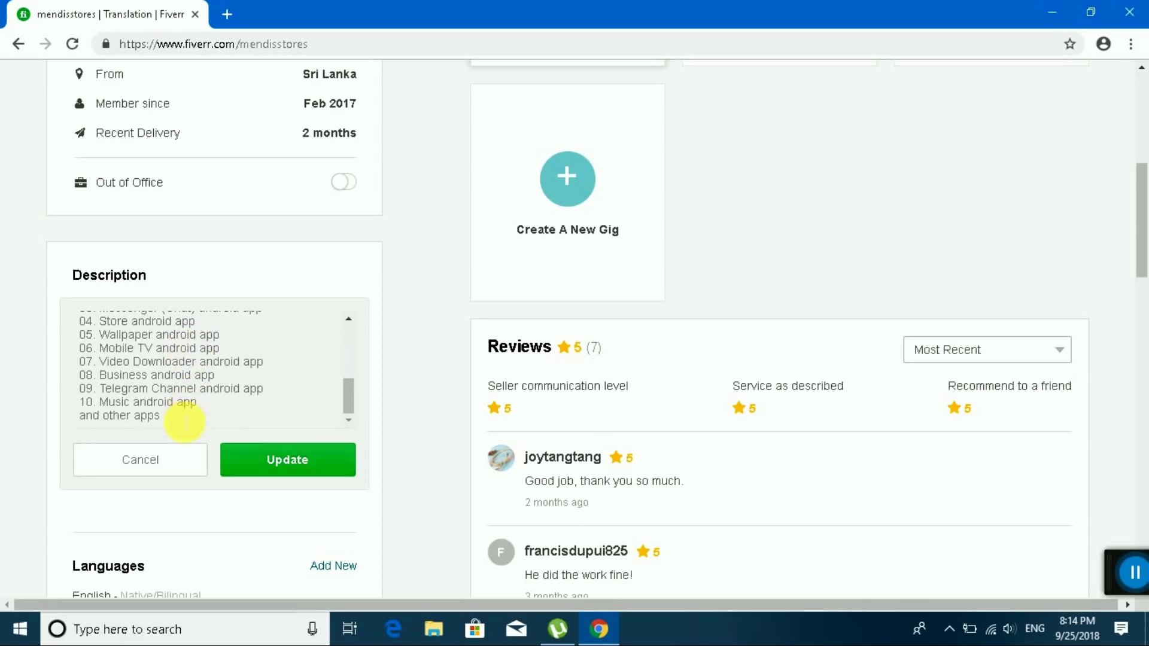
pyautogui.click(282, 460)
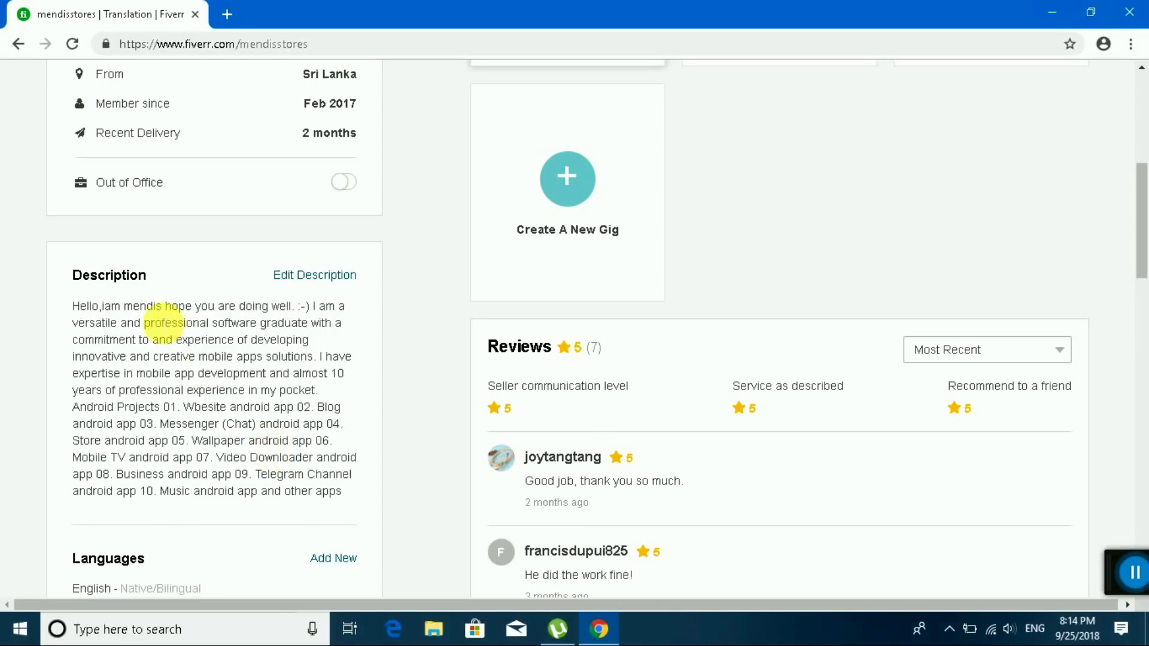
pyautogui.scroll(-5, 158, 321)
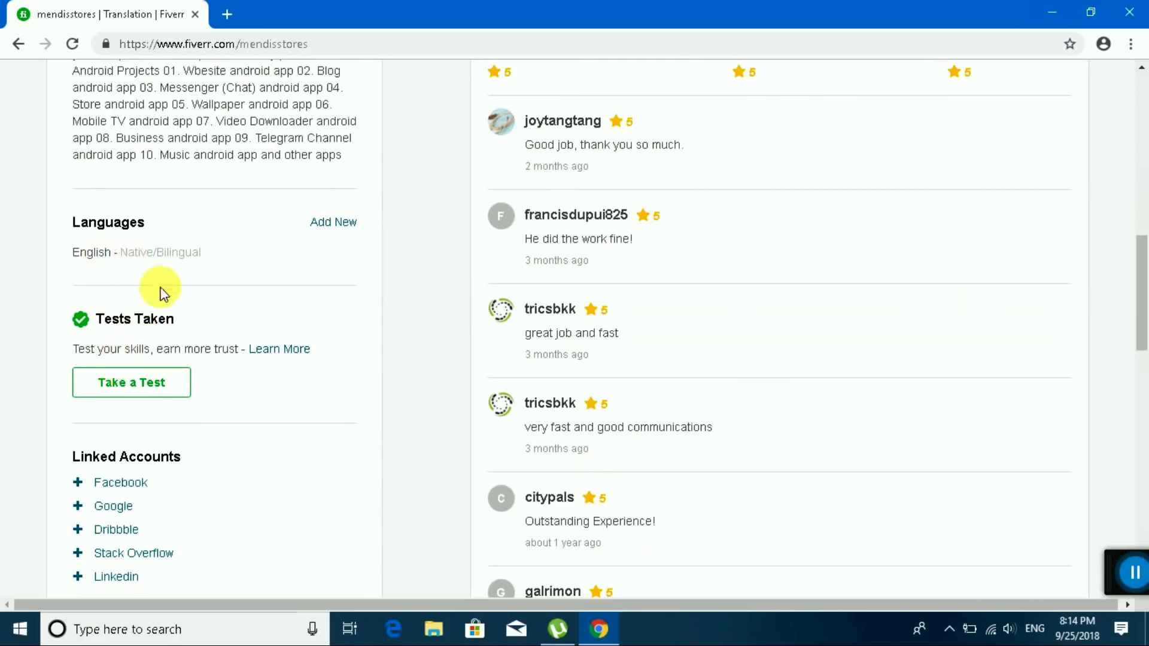
pyautogui.scroll(-3, 161, 288)
pyautogui.scroll(-1, 114, 315)
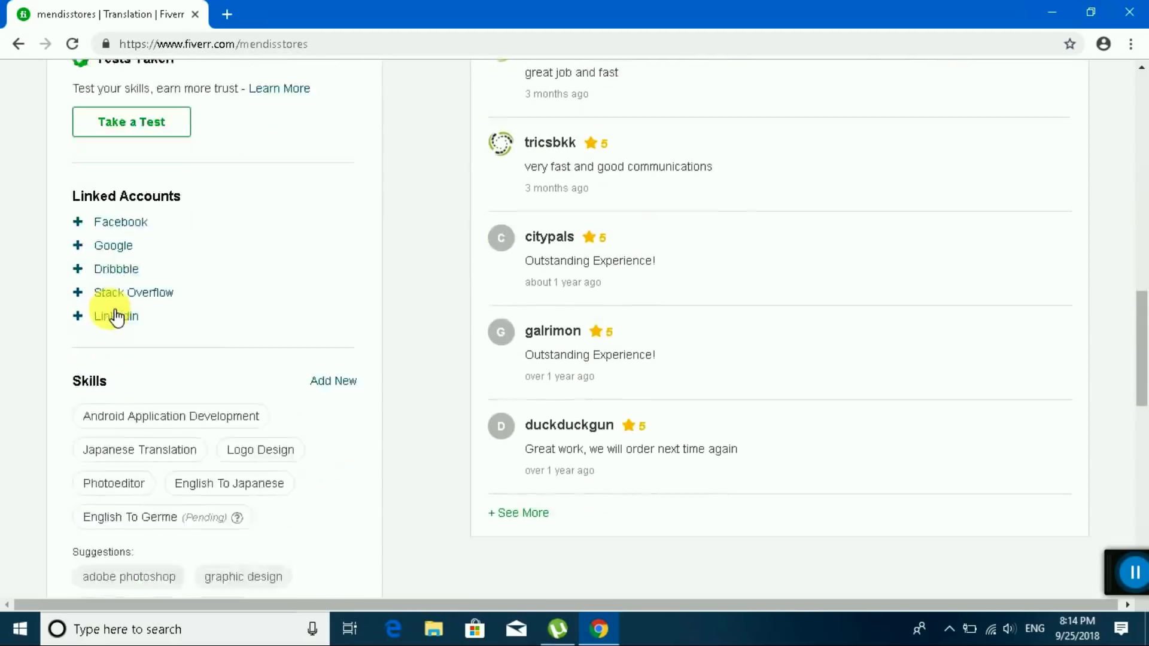
pyautogui.scroll(-1, 116, 317)
pyautogui.moveTo(114, 358)
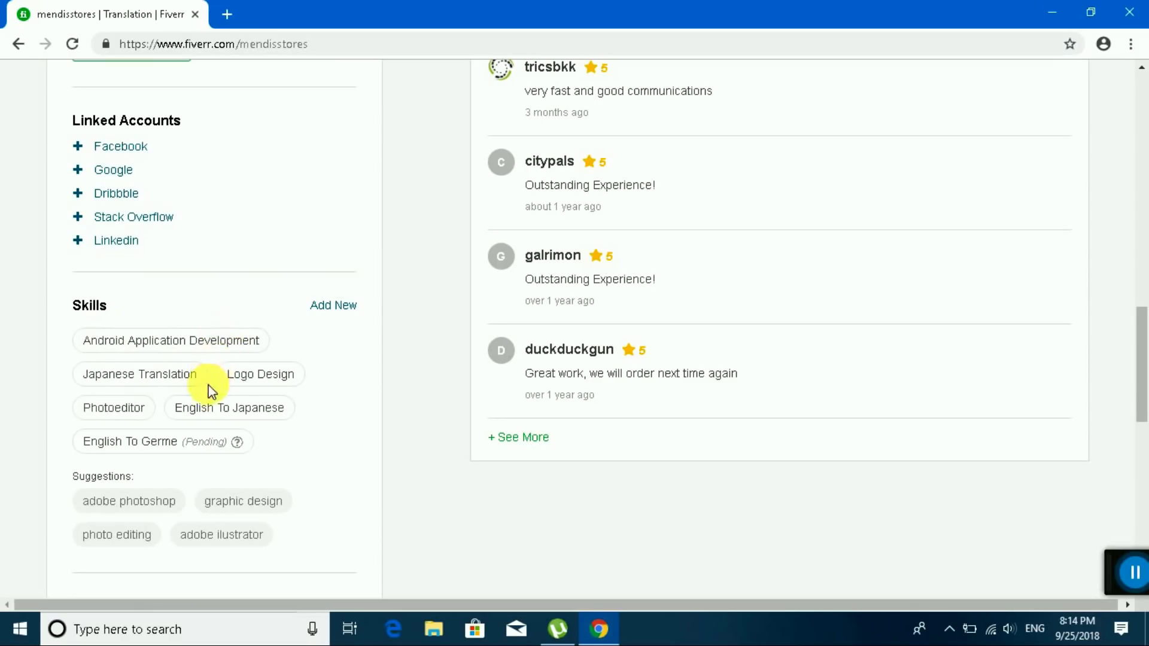
pyautogui.moveTo(234, 347)
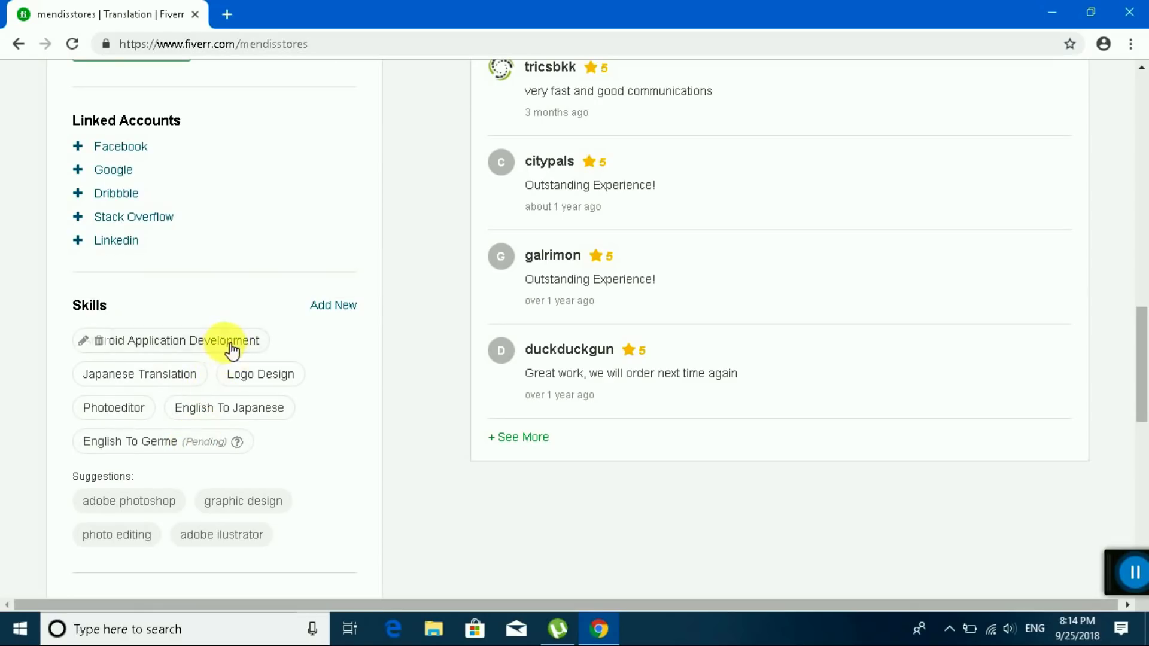
pyautogui.moveTo(198, 384)
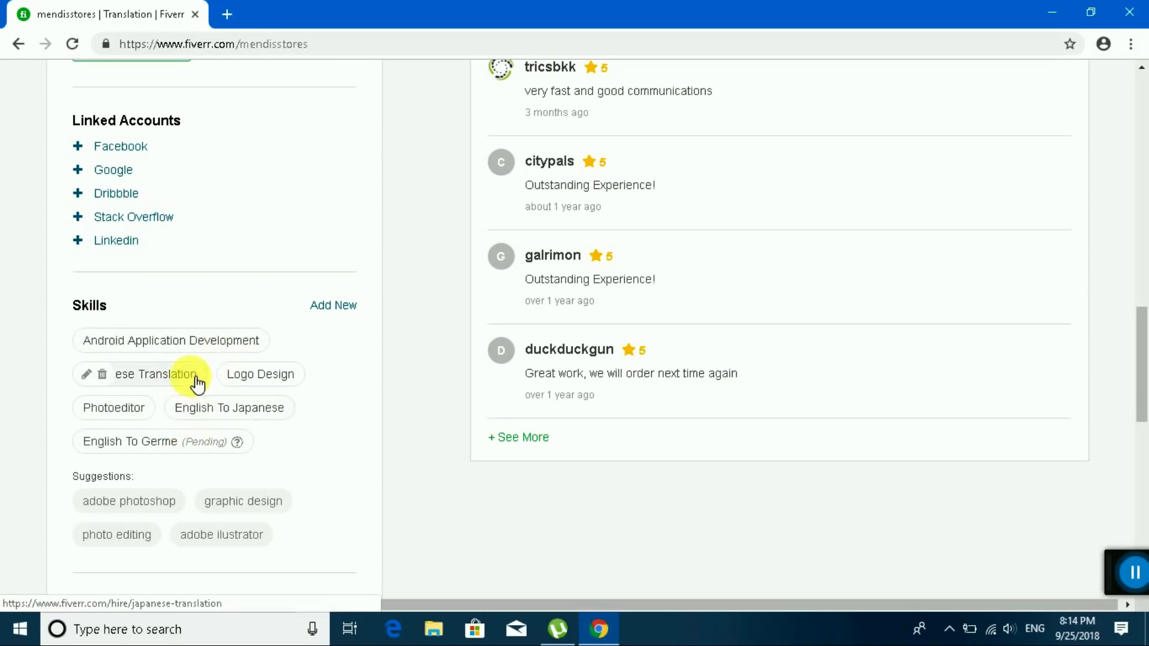
pyautogui.scroll(-3, 198, 384)
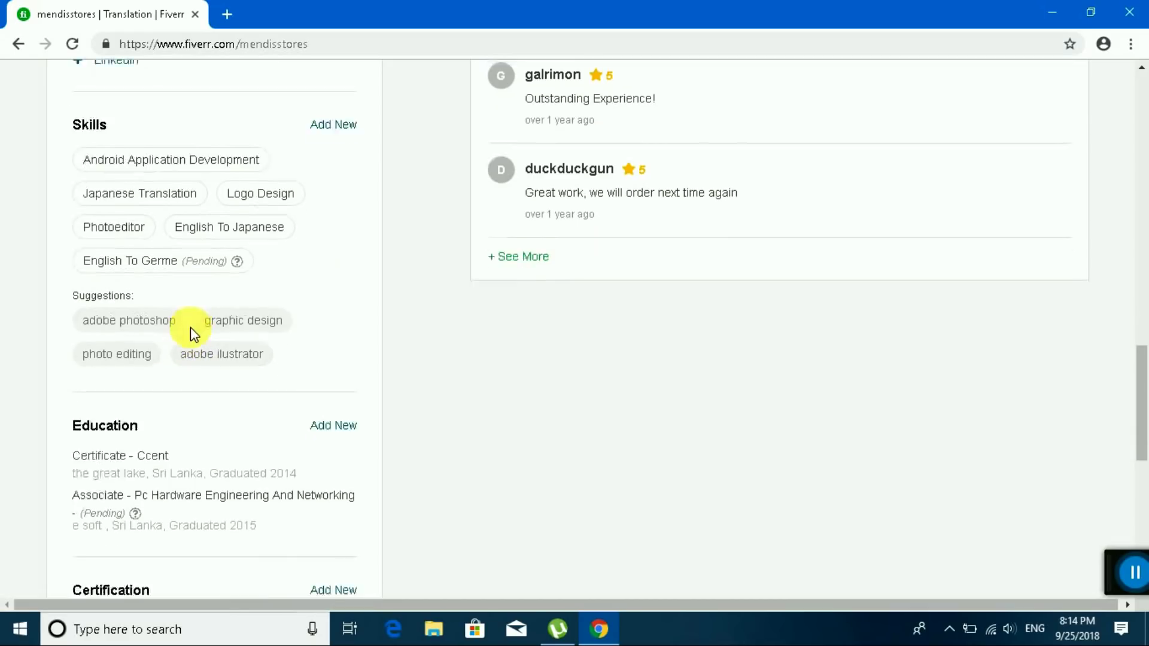
pyautogui.scroll(-1, 190, 328)
pyautogui.moveTo(123, 440)
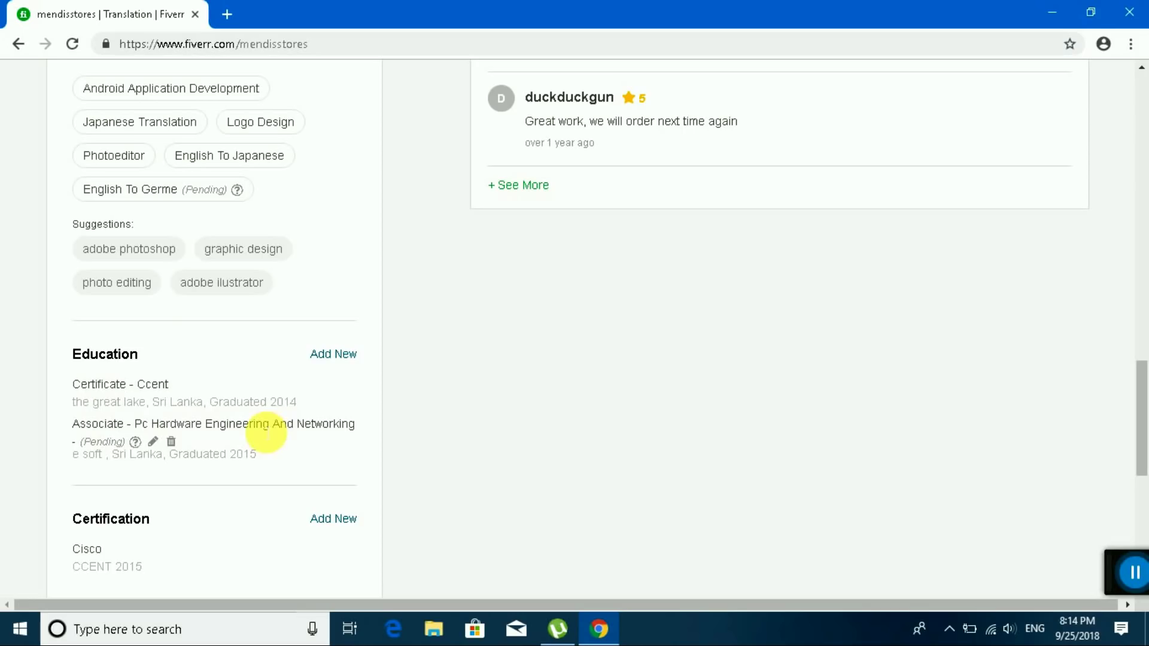
pyautogui.moveTo(202, 357)
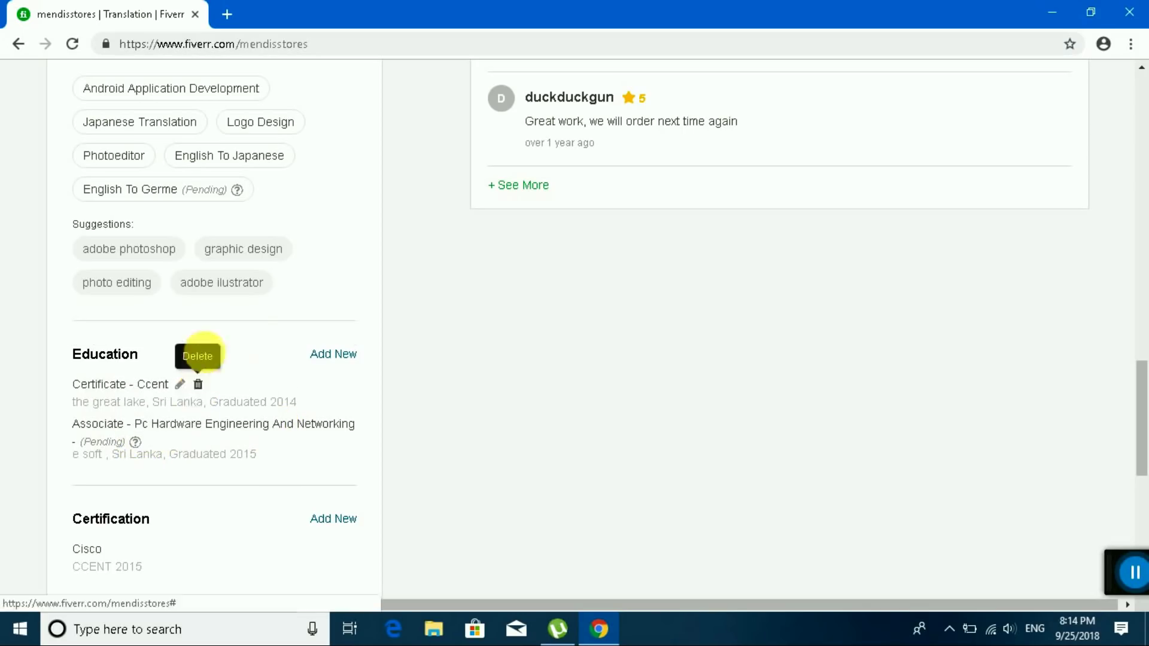
pyautogui.scroll(-3, 206, 347)
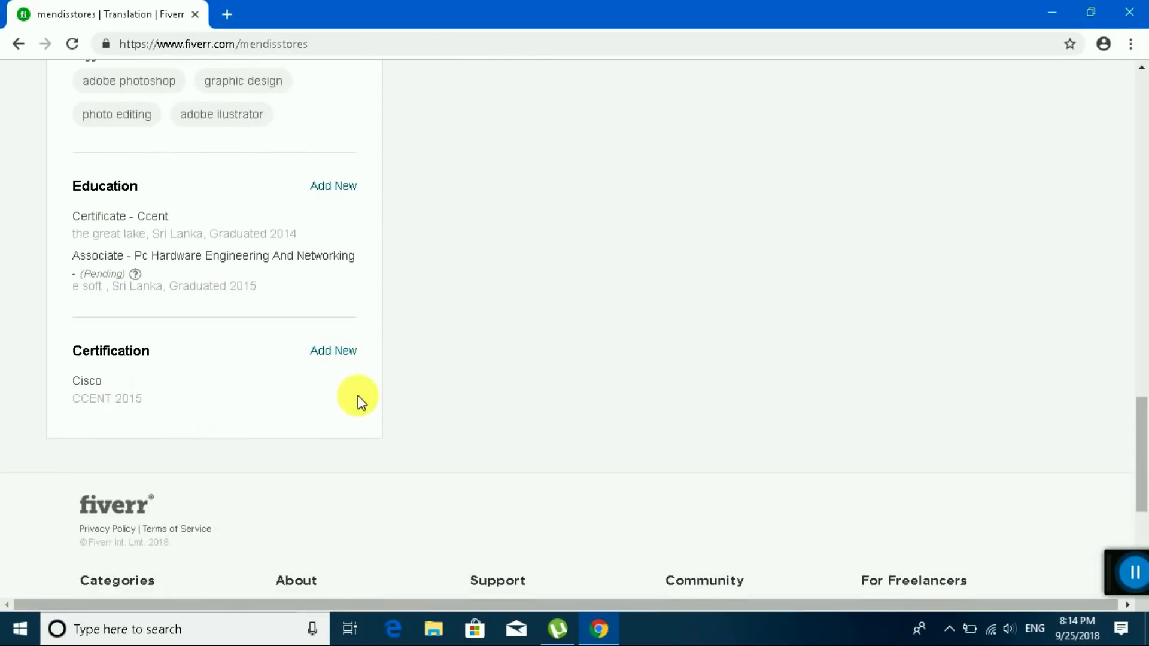
pyautogui.scroll(10, 358, 396)
pyautogui.scroll(9, 358, 396)
pyautogui.scroll(-6, 551, 380)
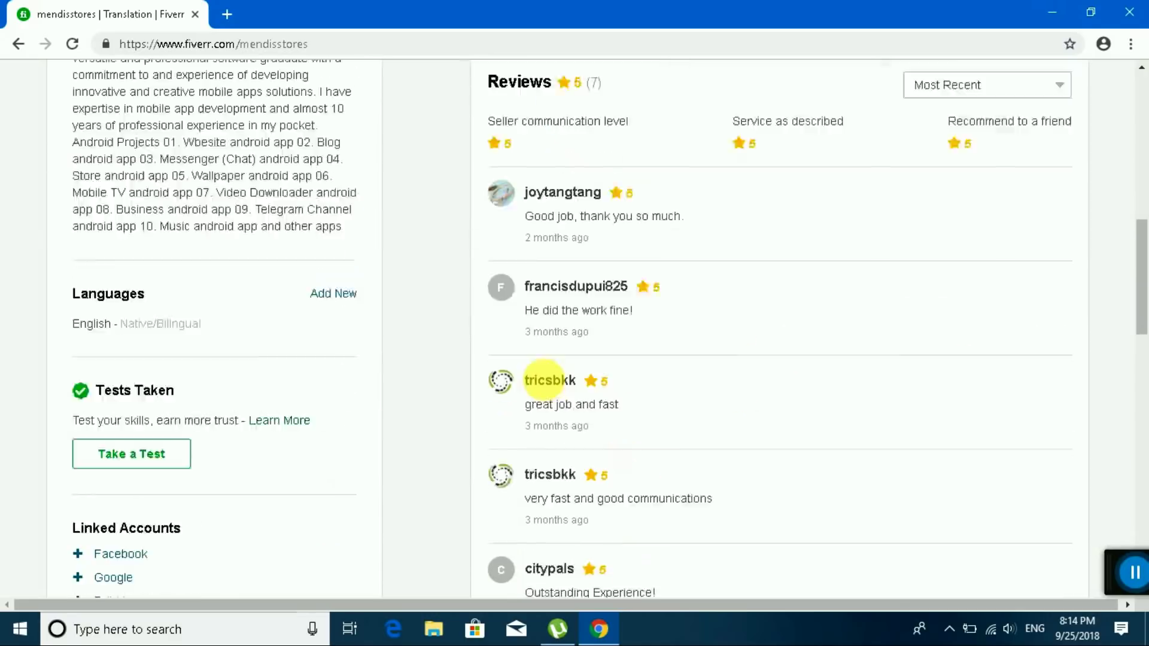
pyautogui.scroll(3, 609, 344)
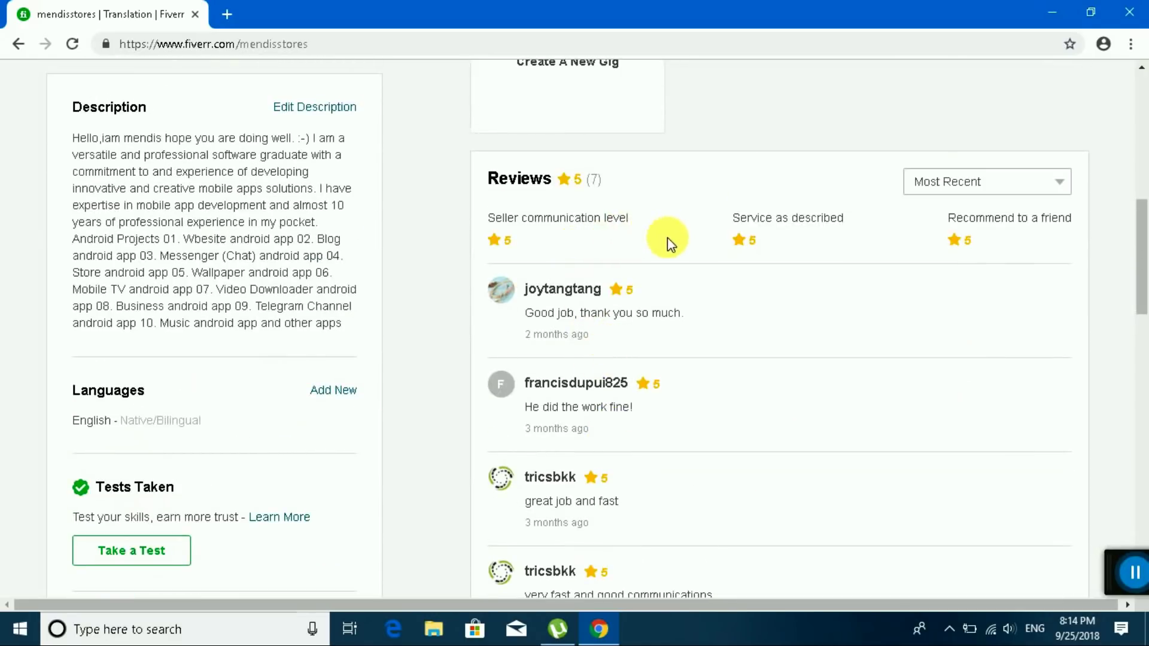
pyautogui.scroll(-6, 666, 242)
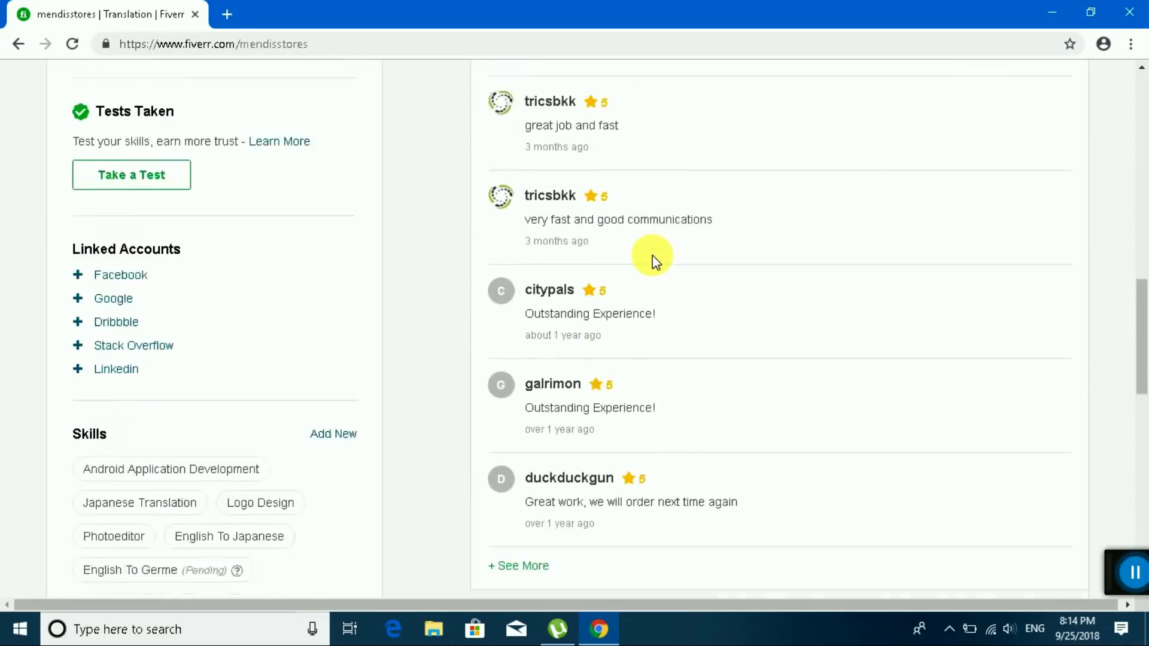
pyautogui.scroll(-2, 655, 260)
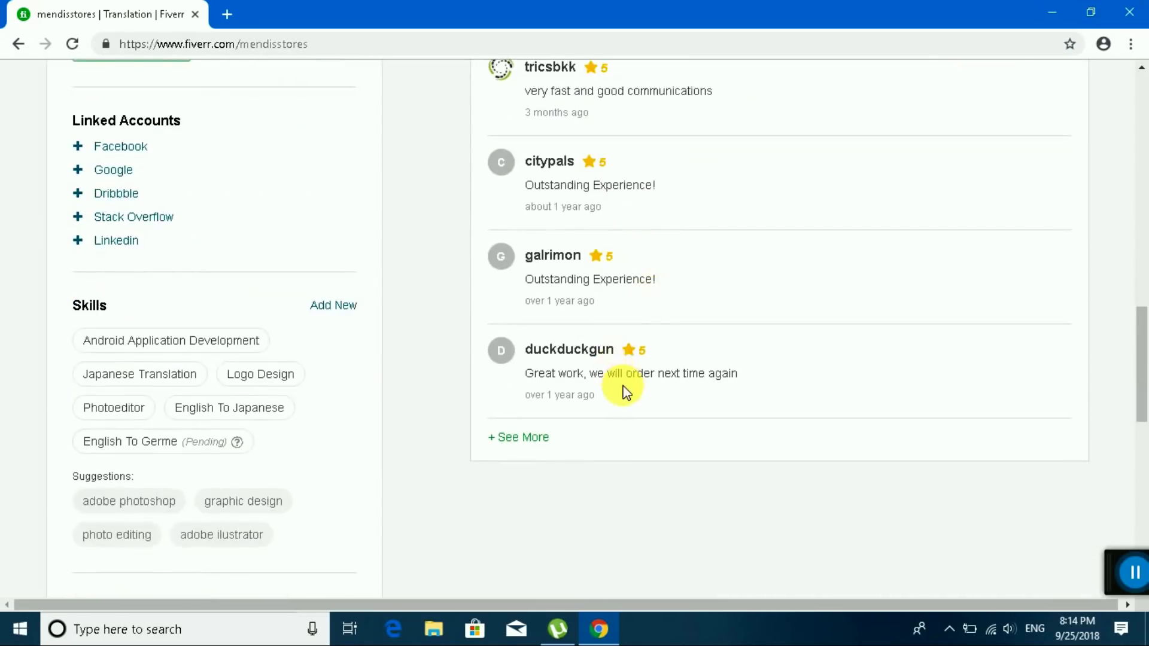
pyautogui.scroll(14, 624, 392)
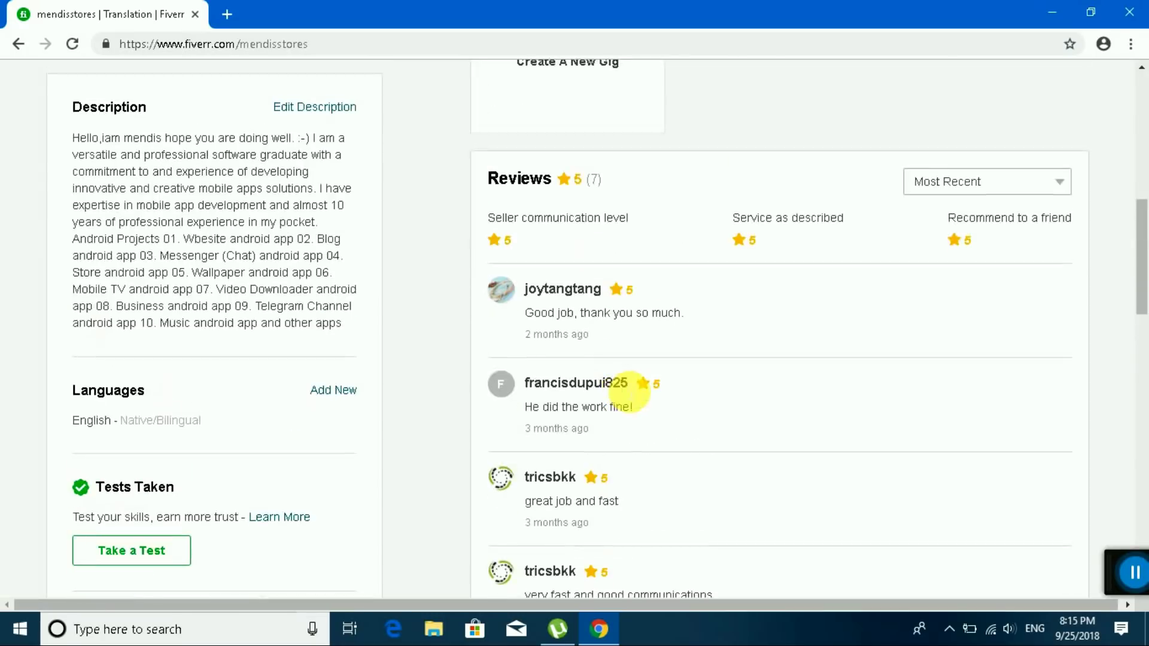
pyautogui.scroll(3, 629, 391)
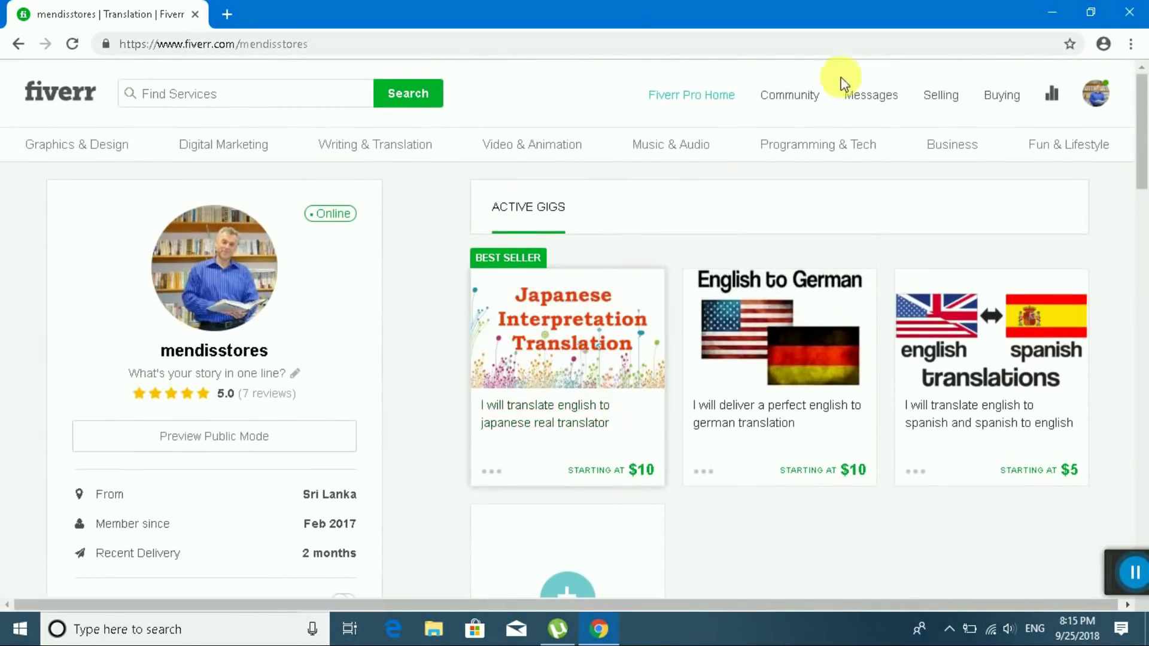
# Close the Chrome window and bring up the desktop context menu to refresh the desktop.
pyautogui.moveTo(817, 144)
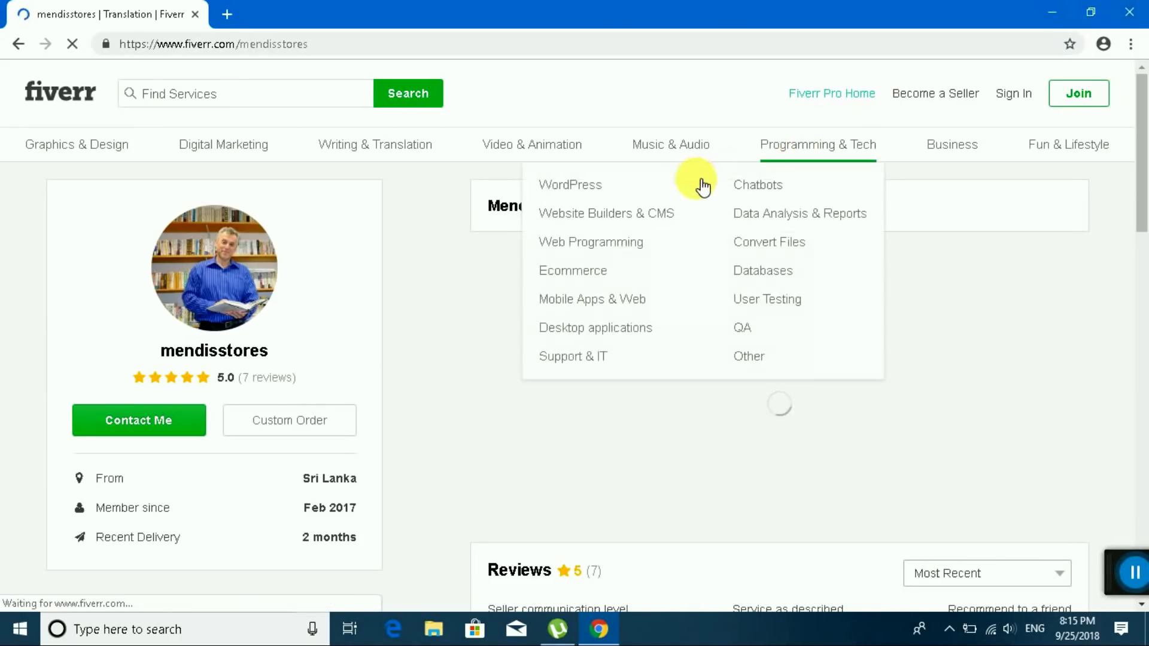
pyautogui.click(1131, 11)
pyautogui.rightClick(566, 152)
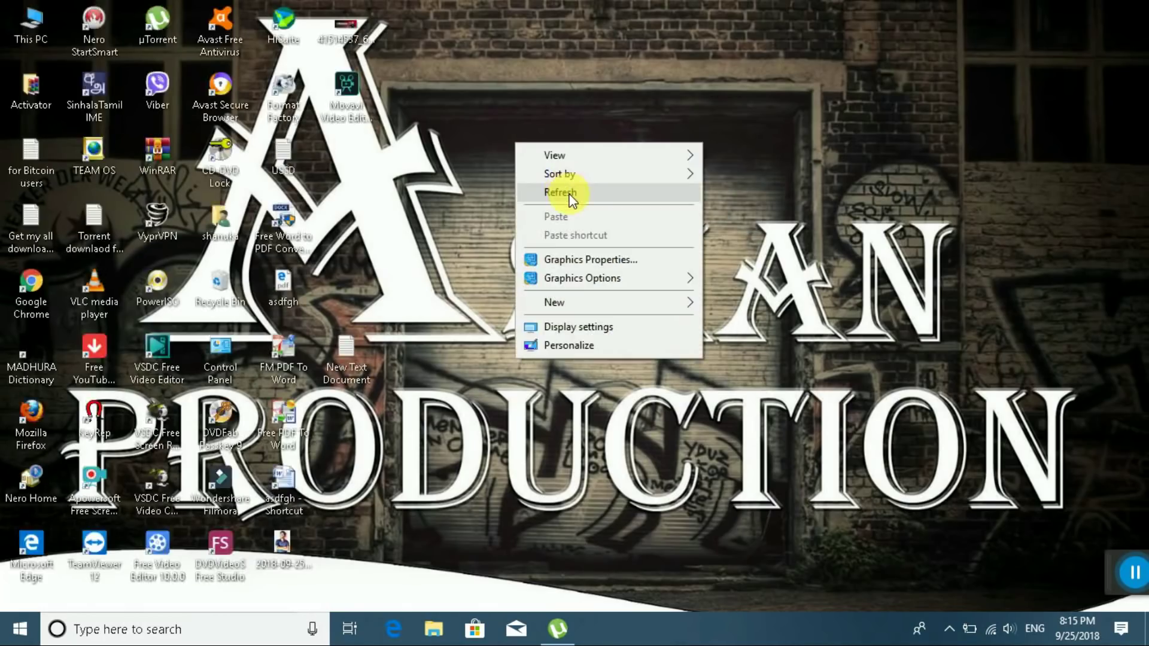
pyautogui.click(575, 190)
pyautogui.rightClick(531, 163)
pyautogui.click(580, 217)
pyautogui.rightClick(526, 166)
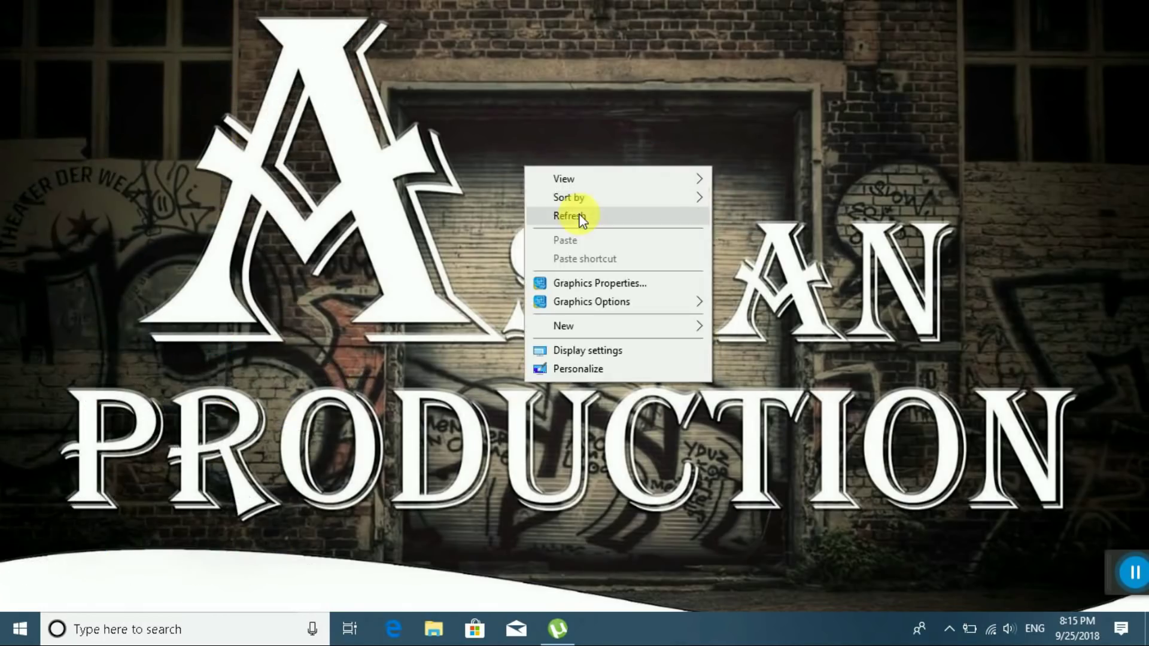
pyautogui.click(579, 215)
pyautogui.rightClick(538, 161)
pyautogui.click(587, 208)
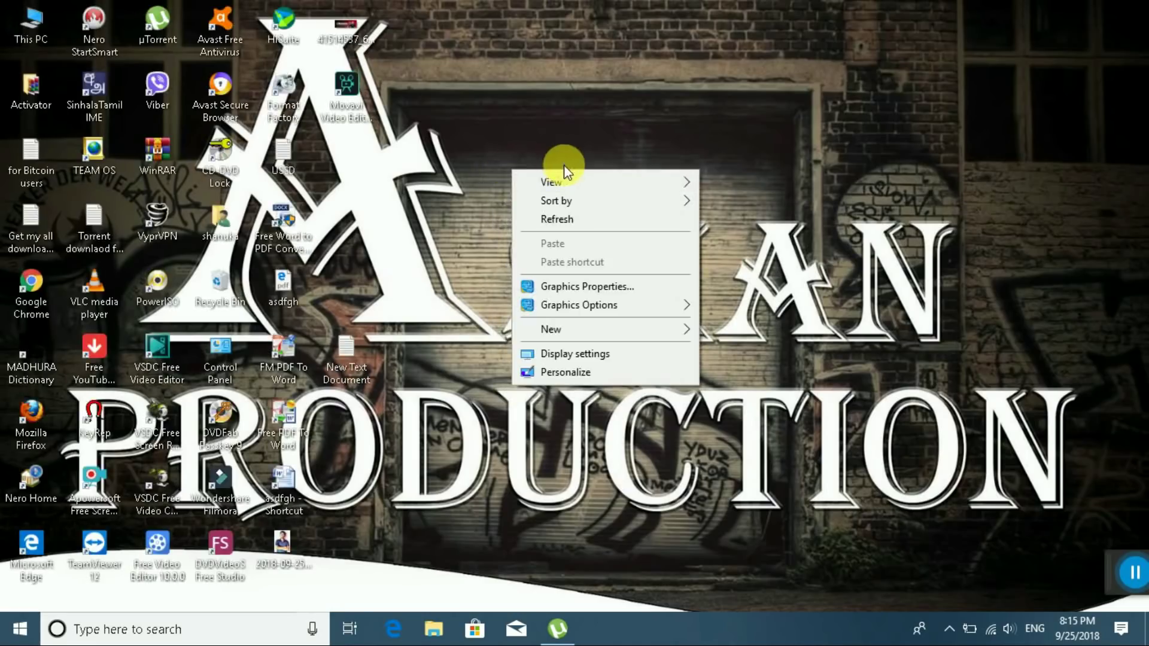
pyautogui.click(527, 223)
pyautogui.rightClick(508, 193)
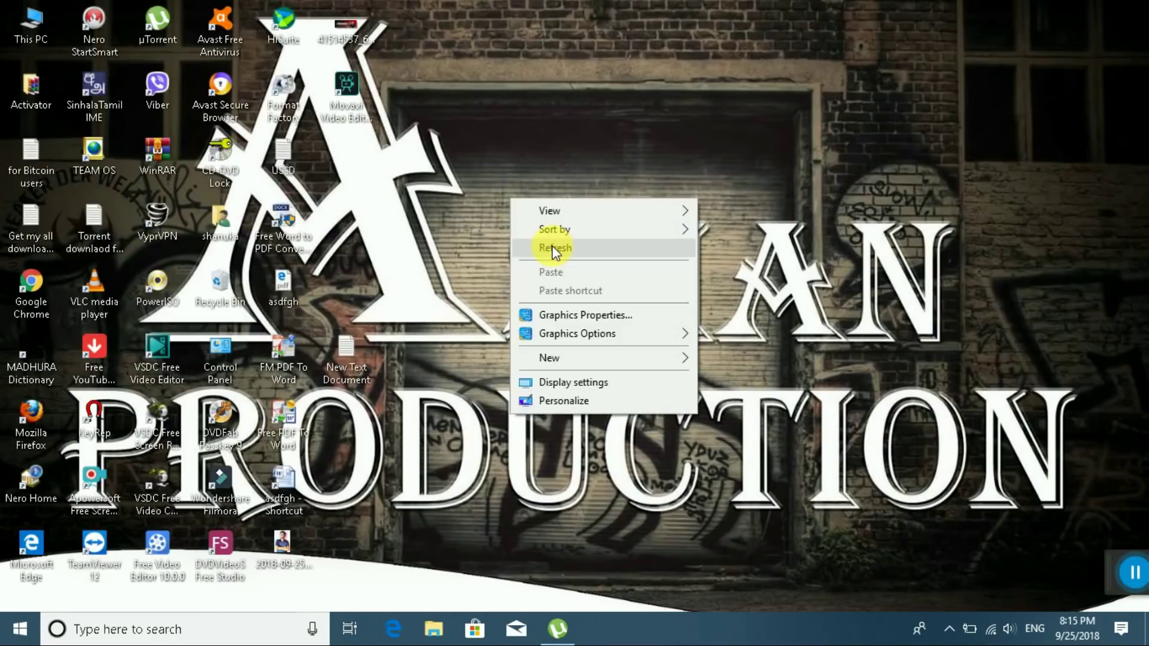